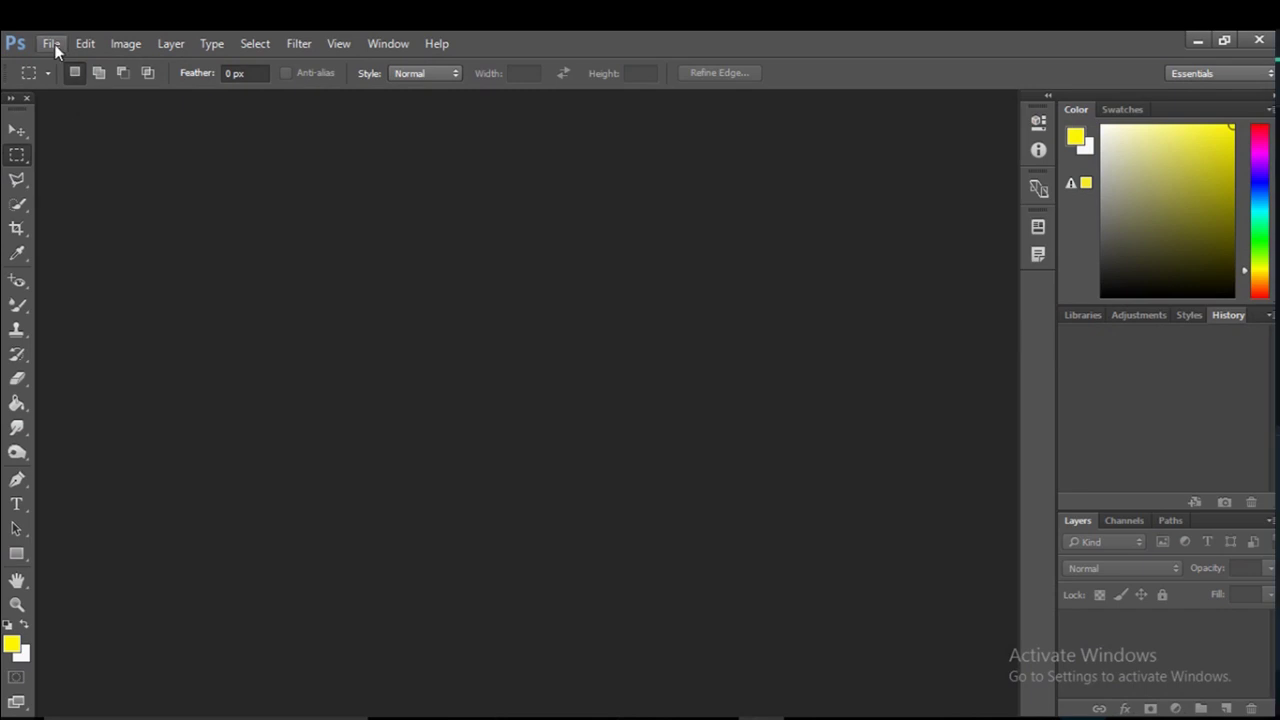
# Step: Open Communication-technology.jpeg, Guide-to-Machine-Learning-and-AI.jpg and artificial-intelligence-brain.jpg together from the Desktop
pyautogui.click(50, 45)
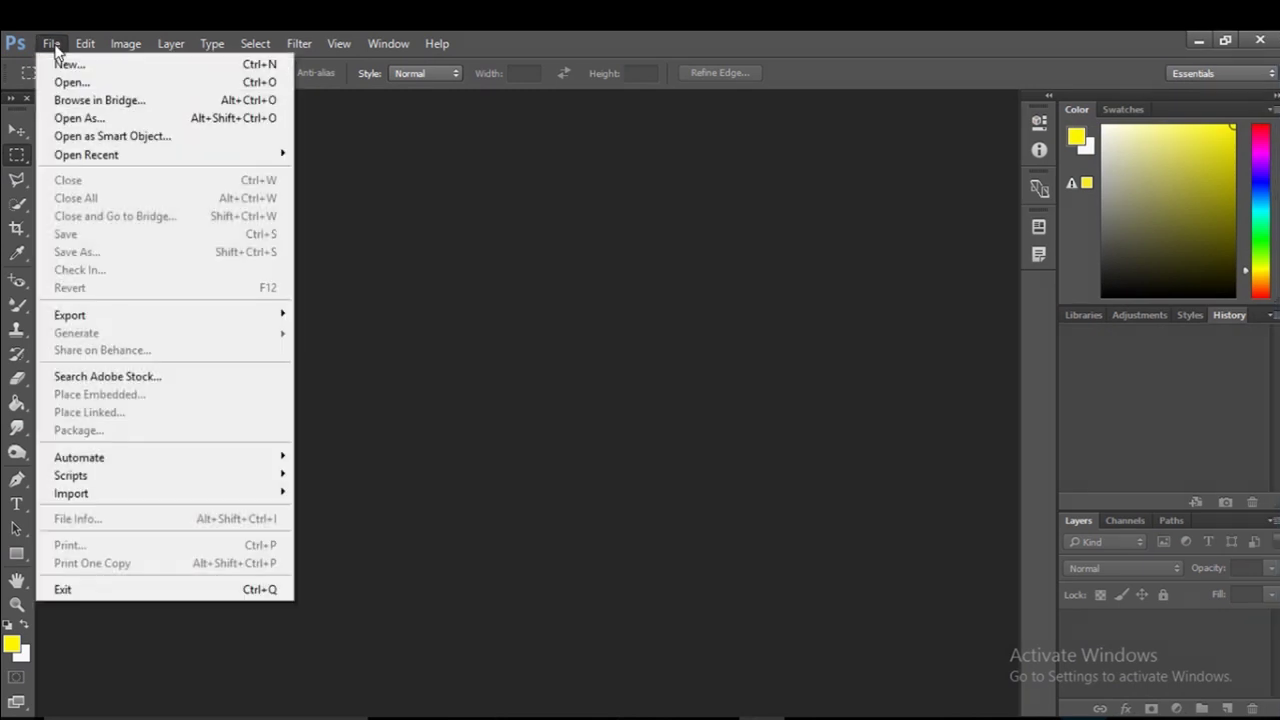
pyautogui.click(100, 82)
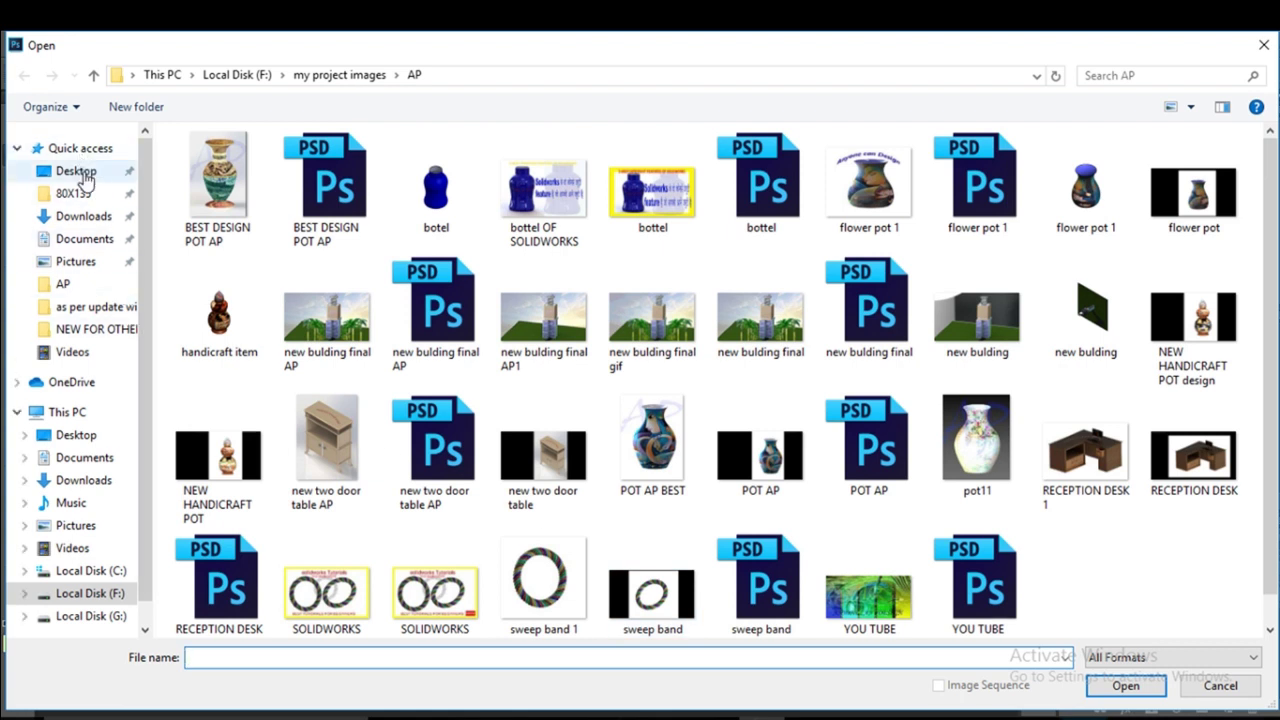
pyautogui.click(84, 174)
pyautogui.scroll(-1, 632, 472)
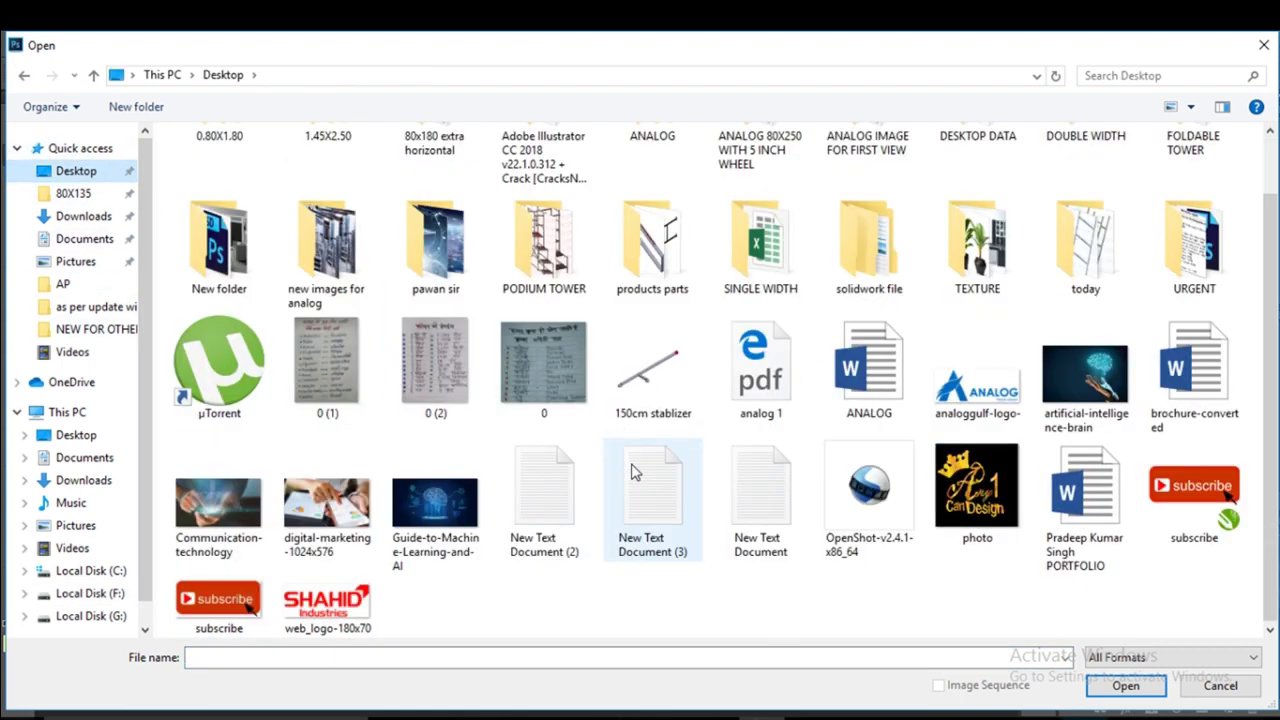
pyautogui.click(242, 505)
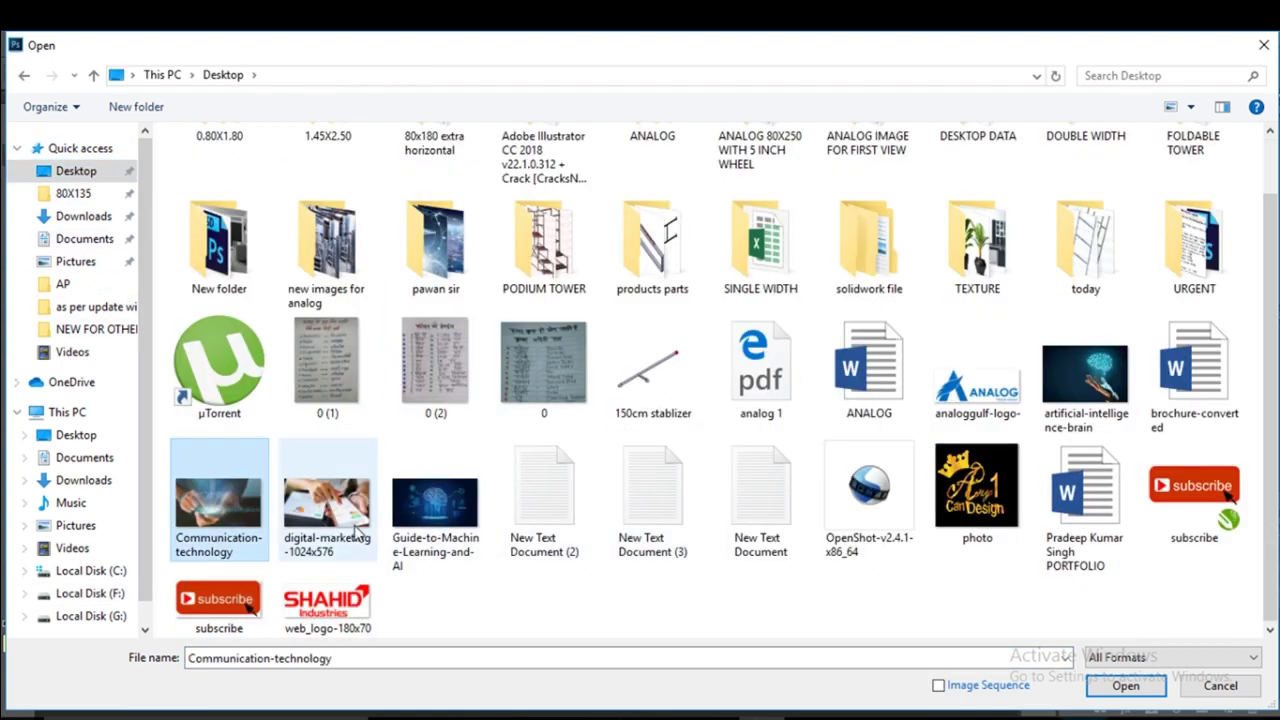
pyautogui.keyDown('ctrl'); pyautogui.click(433, 512); pyautogui.keyUp('ctrl')
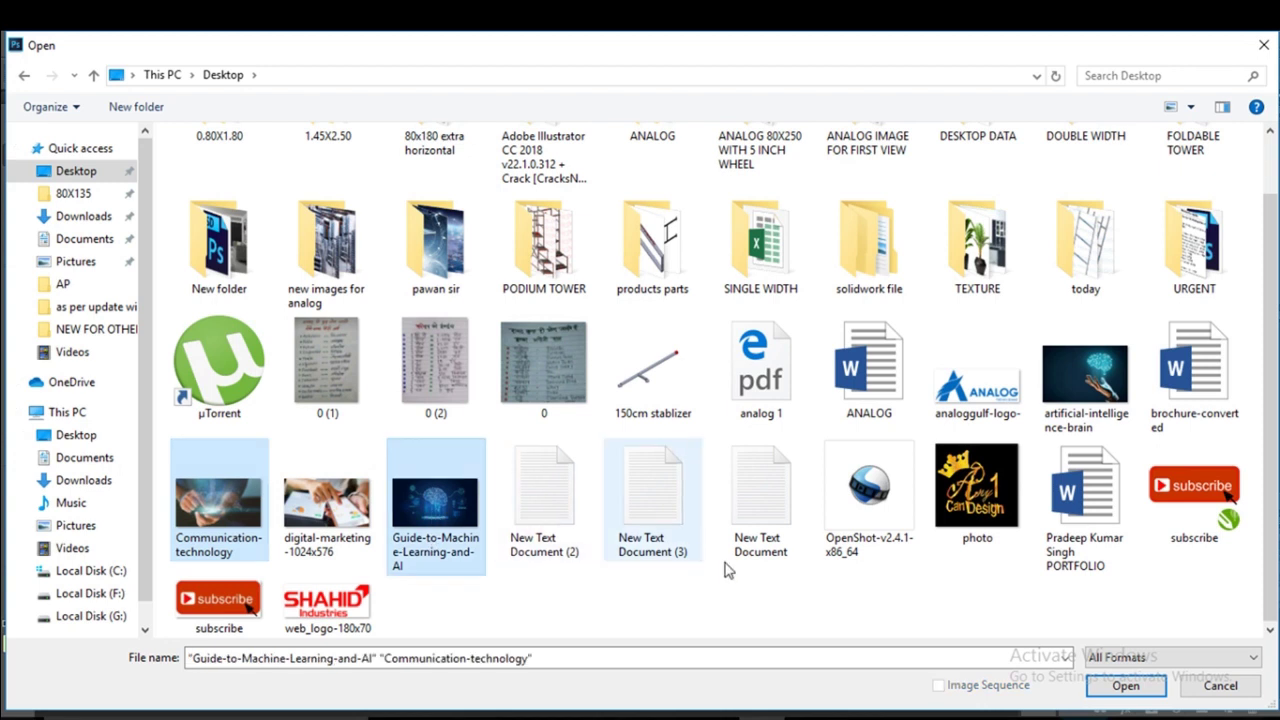
pyautogui.keyDown('ctrl'); pyautogui.click(1062, 428); pyautogui.keyUp('ctrl')
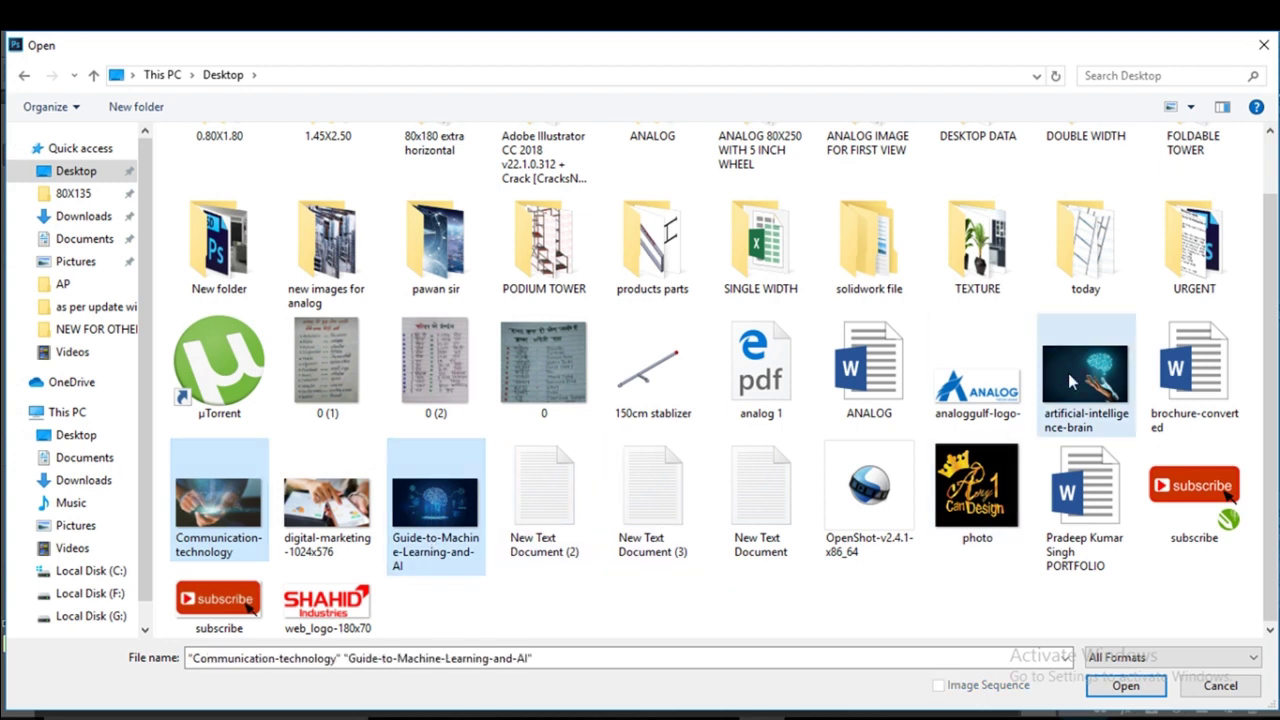
pyautogui.click(1116, 686)
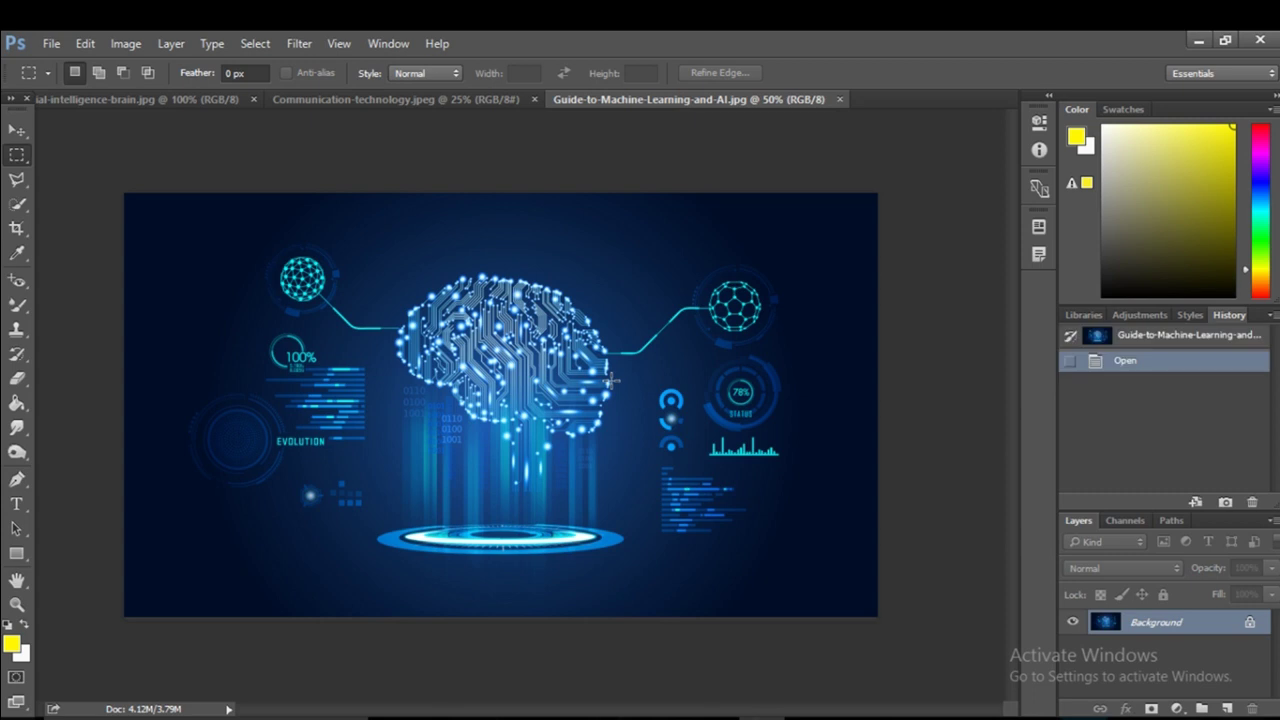
# Step: Convert the locked Background of artificial-intelligence-brain.jpg into an editable Layer 0
pyautogui.click(142, 98)
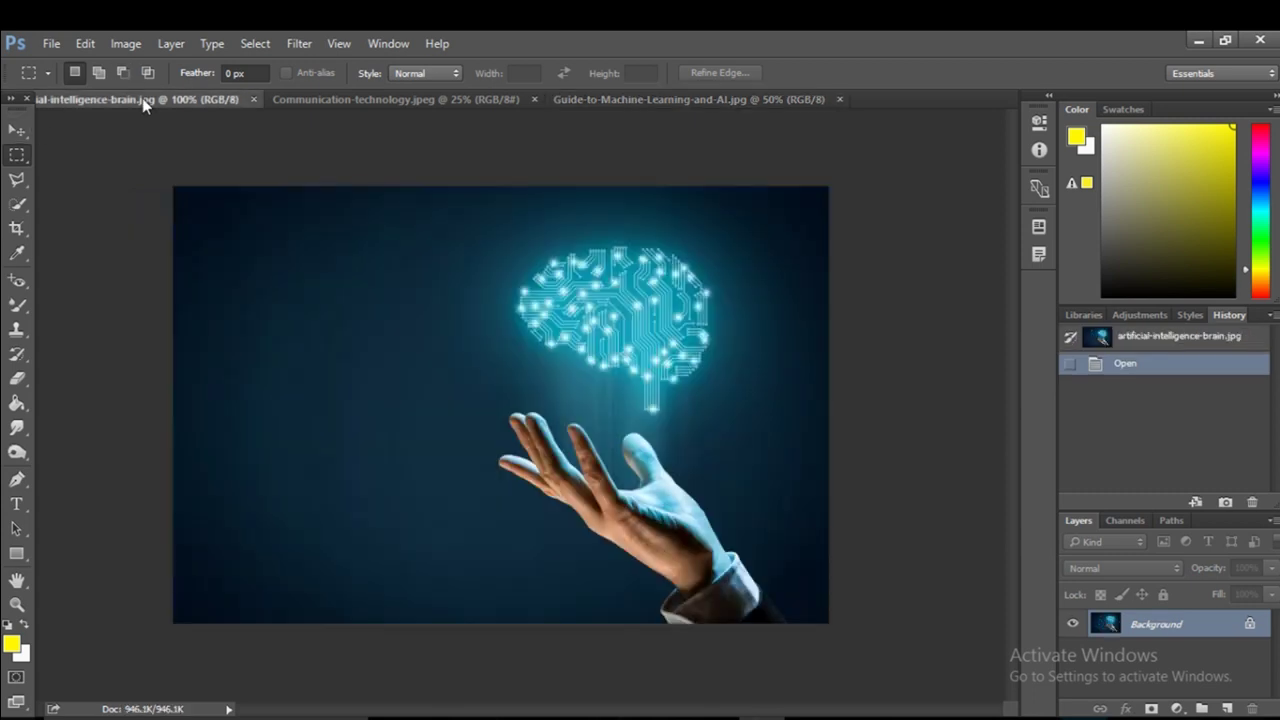
pyautogui.click(322, 99)
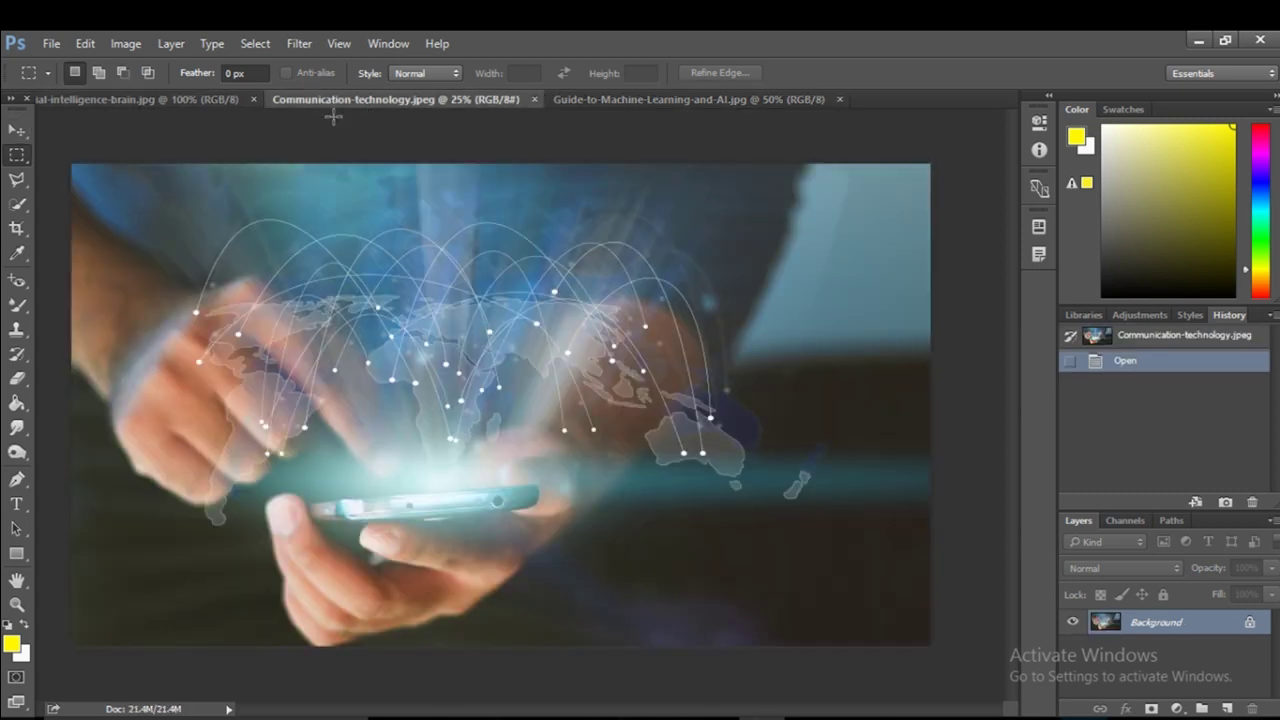
pyautogui.click(218, 100)
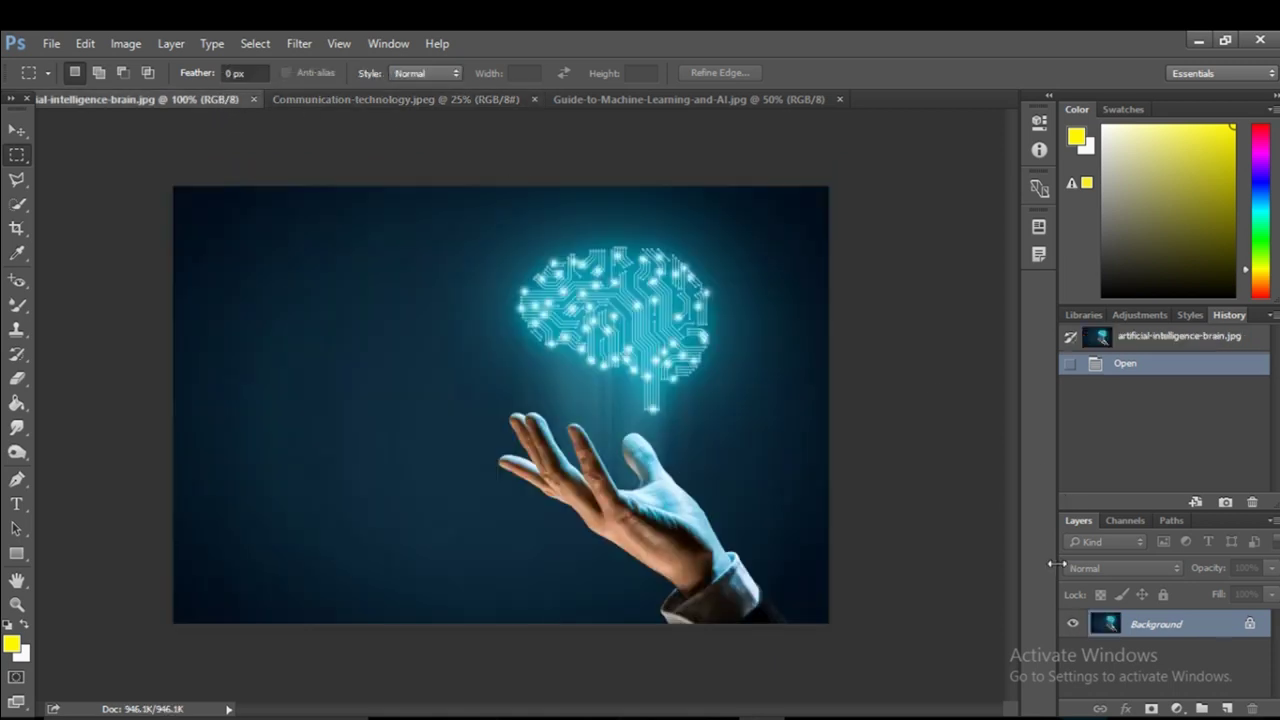
pyautogui.rightClick(1155, 630)
pyautogui.click(1134, 428)
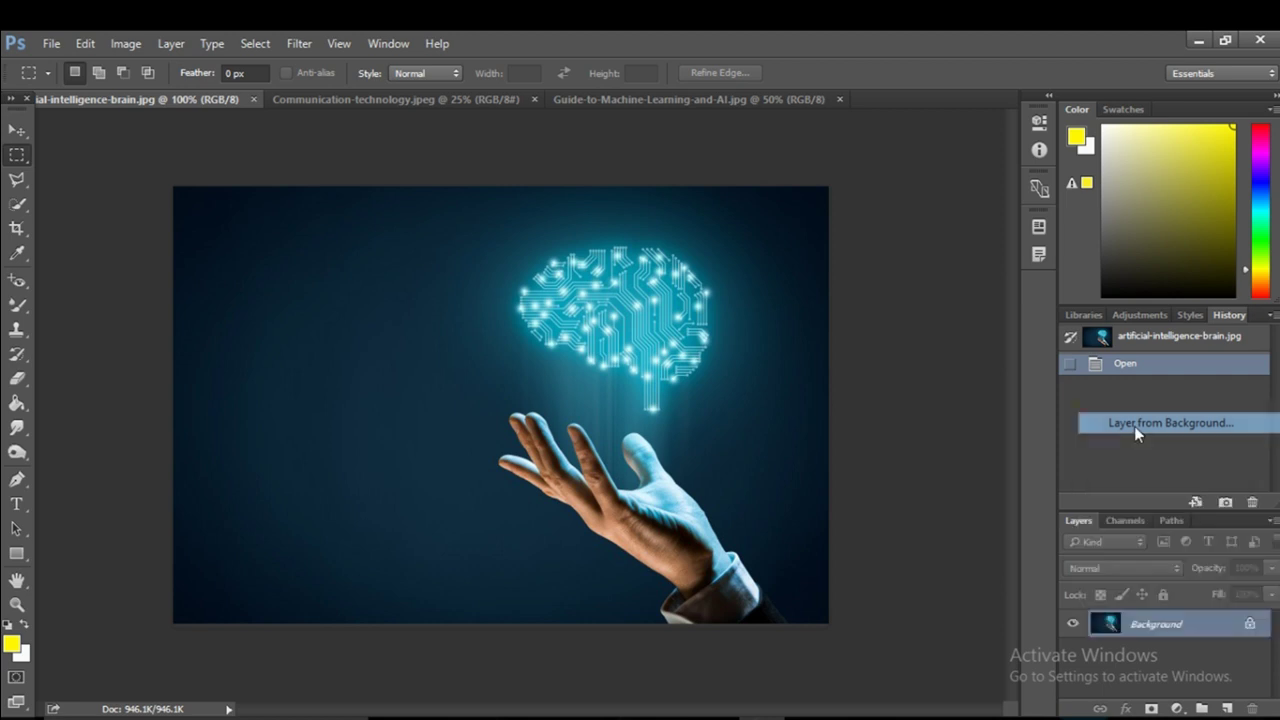
pyautogui.click(805, 252)
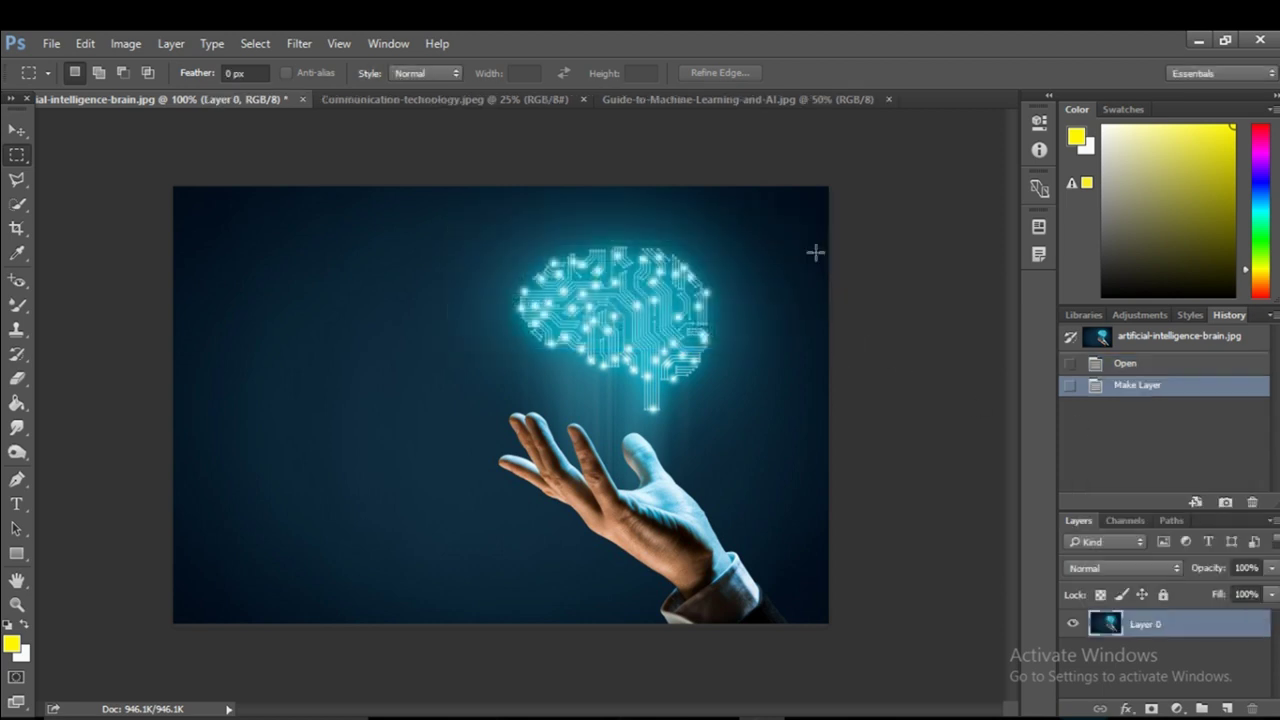
# Step: Drag the brain-and-hand image into Communication-technology.jpeg as a new layer
pyautogui.click(16, 130)
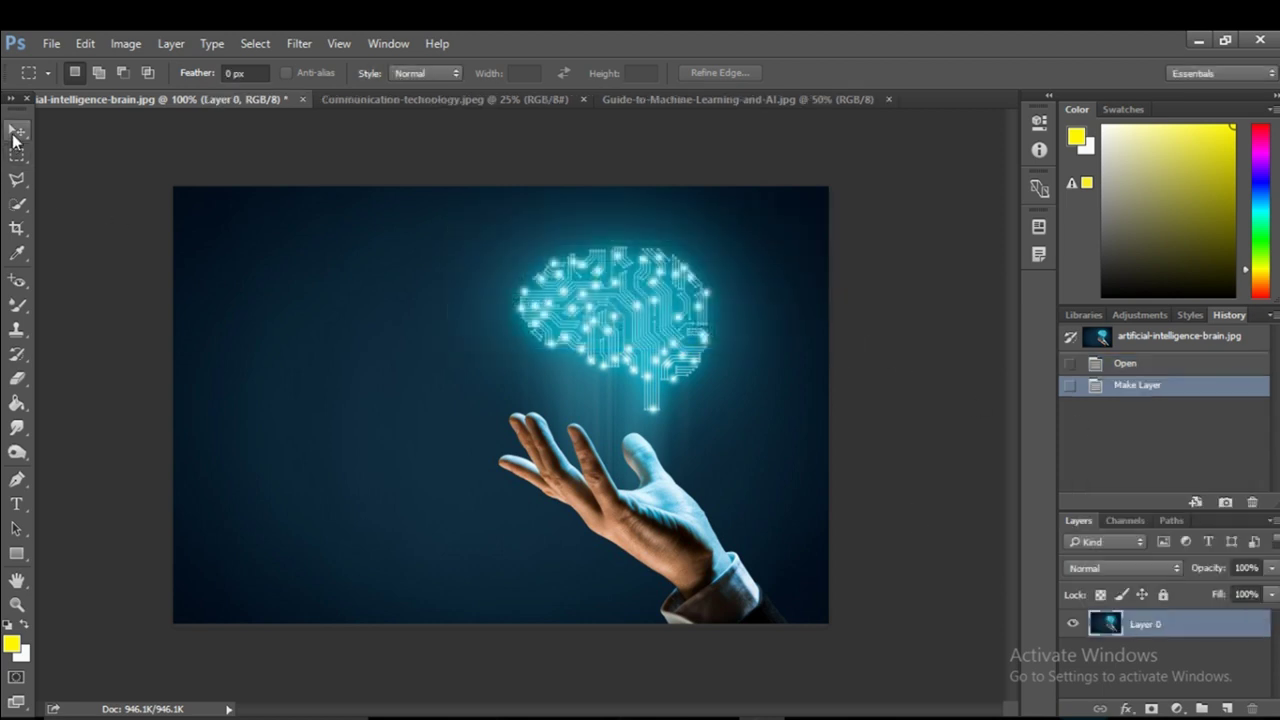
pyautogui.moveTo(402, 425)
pyautogui.mouseDown()
pyautogui.moveTo(395, 108)
pyautogui.moveTo(414, 400)
pyautogui.moveTo(738, 514)
pyautogui.moveTo(737, 502)
pyautogui.mouseUp()
pyautogui.hotkey('ctrl', '-')
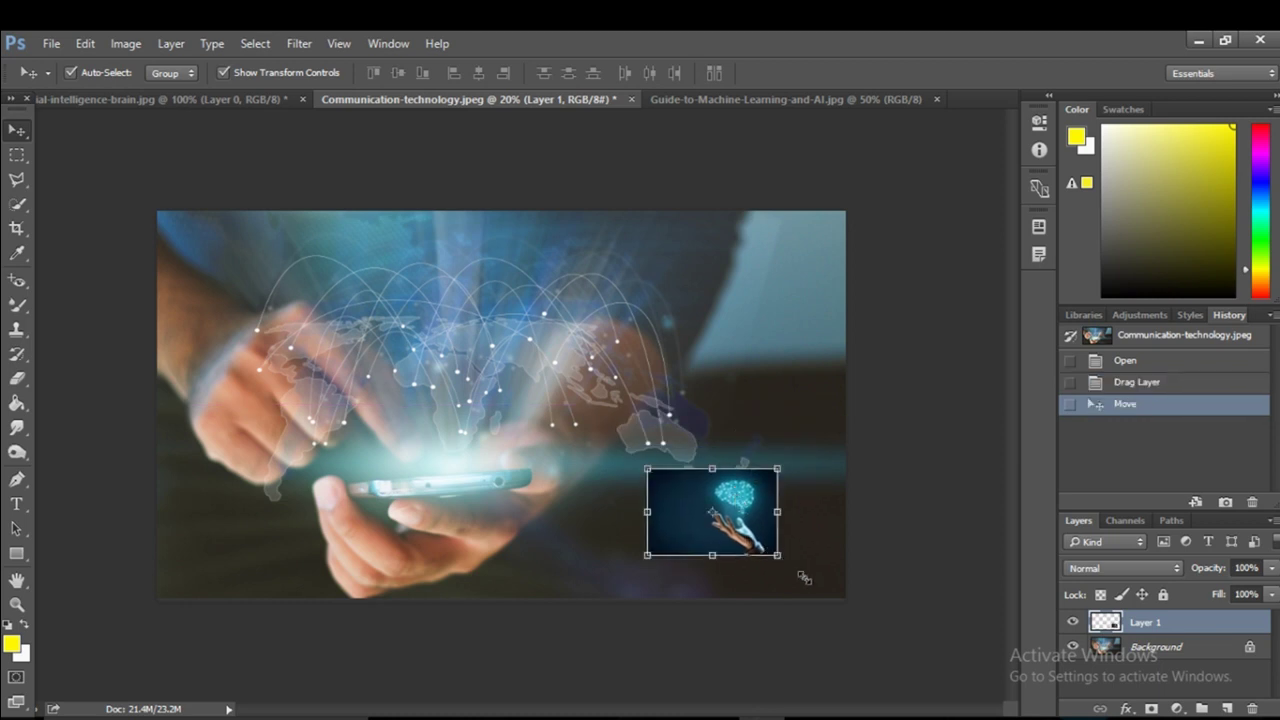
# Step: Enlarge the brain-and-hand layer to cover most of the photo's right side
pyautogui.moveTo(778, 555); pyautogui.dragTo(846, 597)
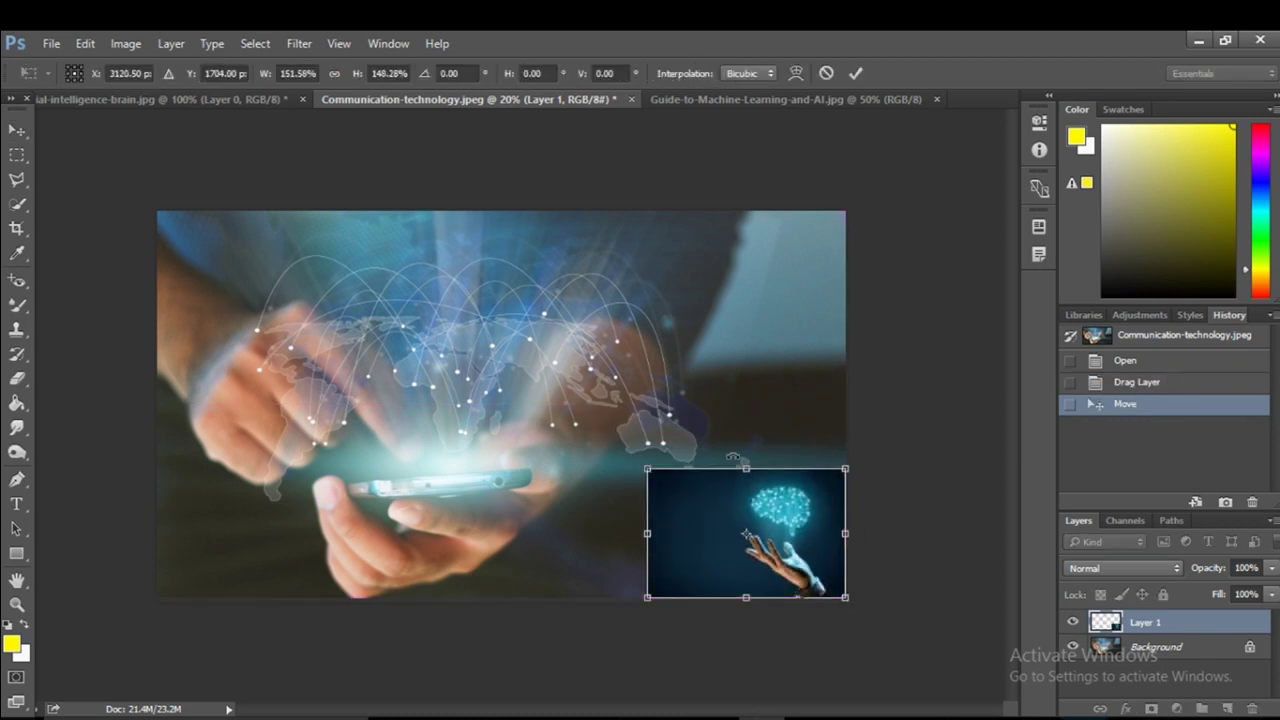
pyautogui.moveTo(747, 468); pyautogui.dragTo(747, 300)
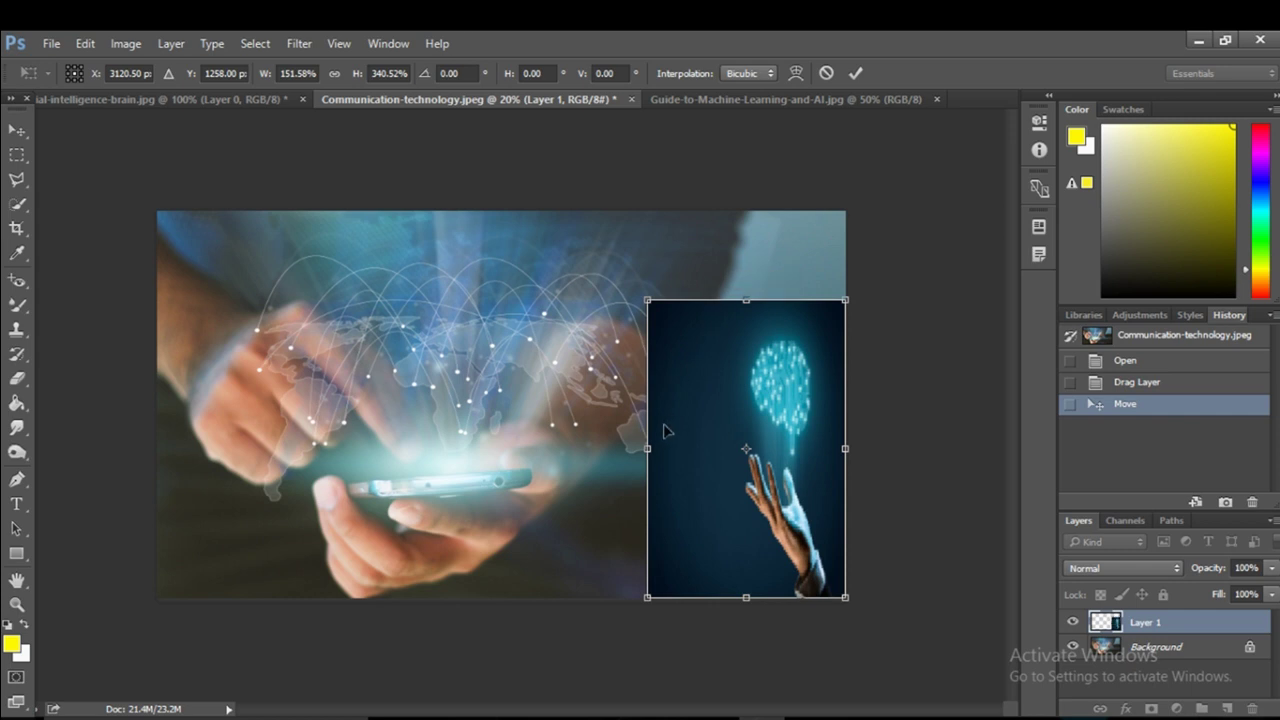
pyautogui.moveTo(651, 452); pyautogui.dragTo(331, 484)
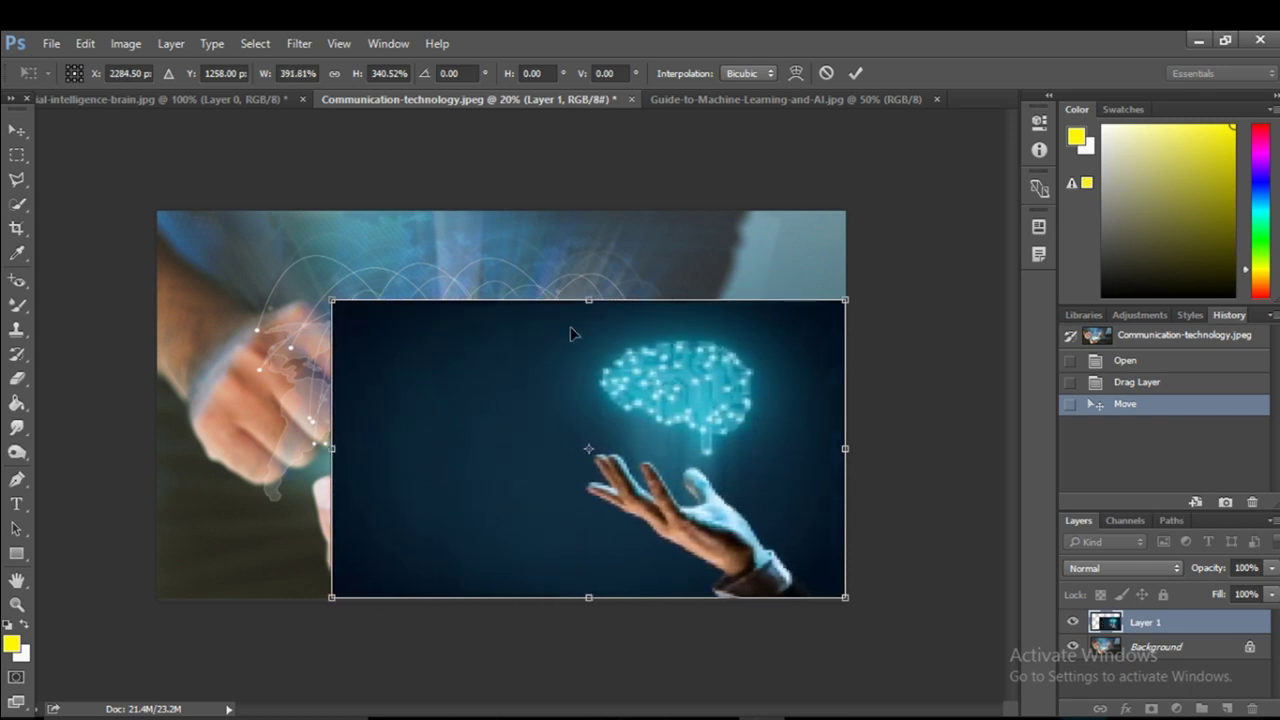
pyautogui.moveTo(588, 298); pyautogui.dragTo(588, 291)
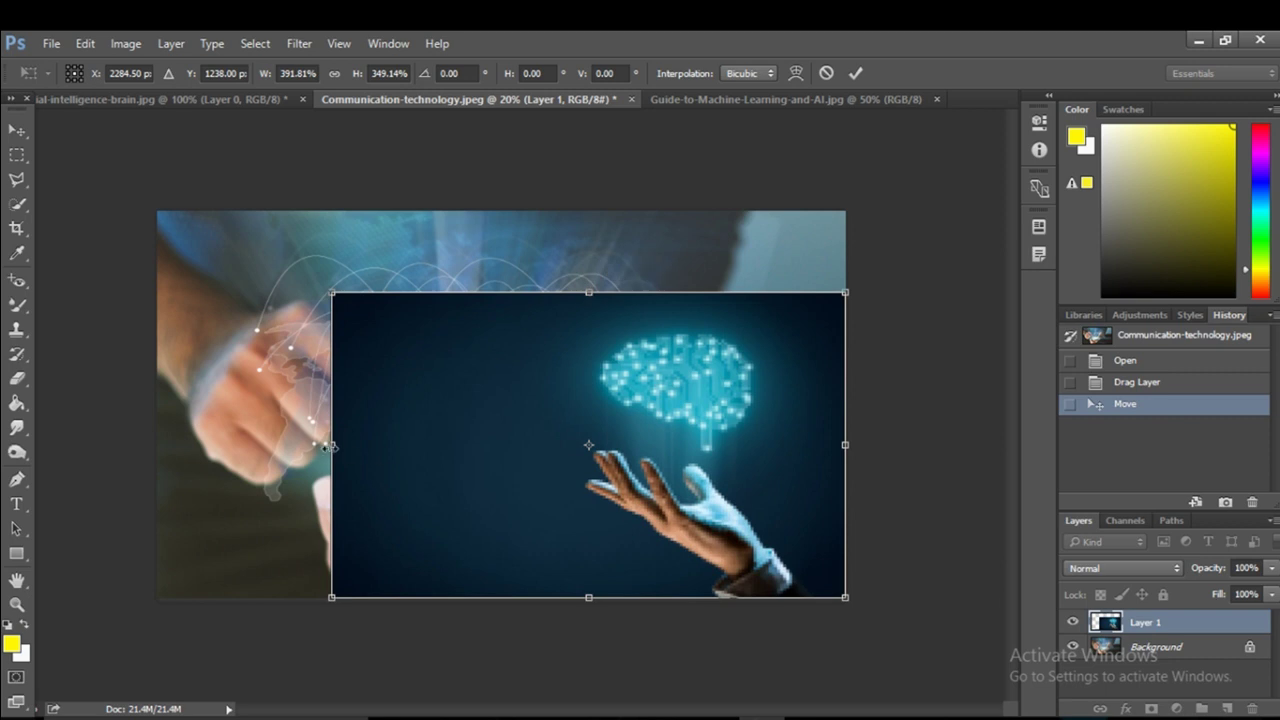
pyautogui.moveTo(331, 448); pyautogui.dragTo(300, 447)
pyautogui.click(855, 73)
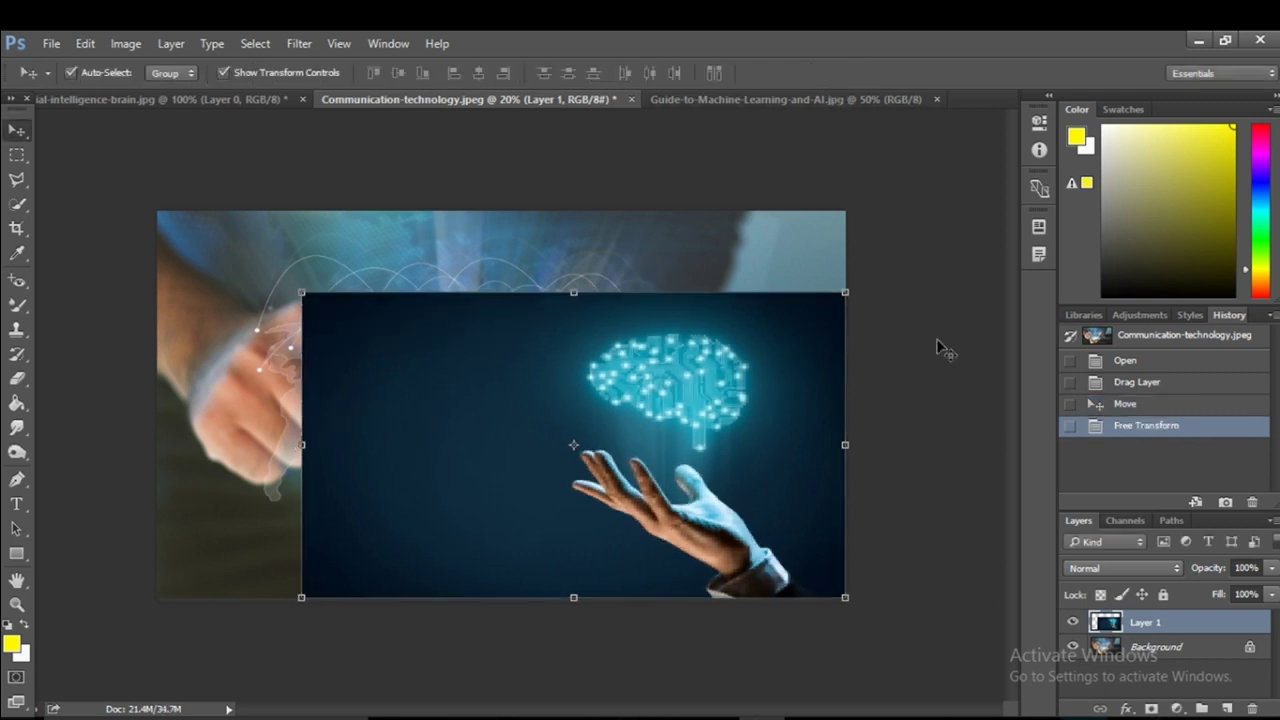
# Step: Preview Luminosity, Color, Saturation, Subtract, Linear Light, Soft Light and Overlay blending on Layer 1
pyautogui.click(1120, 568)
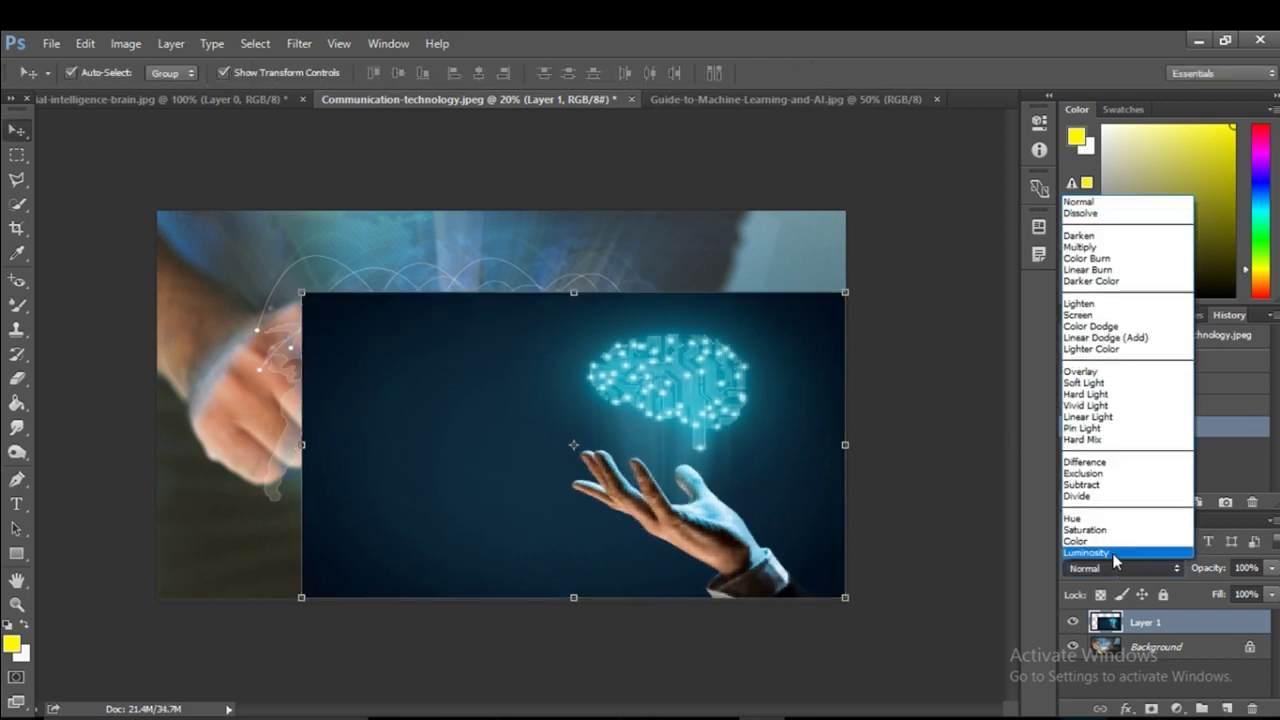
pyautogui.click(1112, 553)
pyautogui.press('Up')
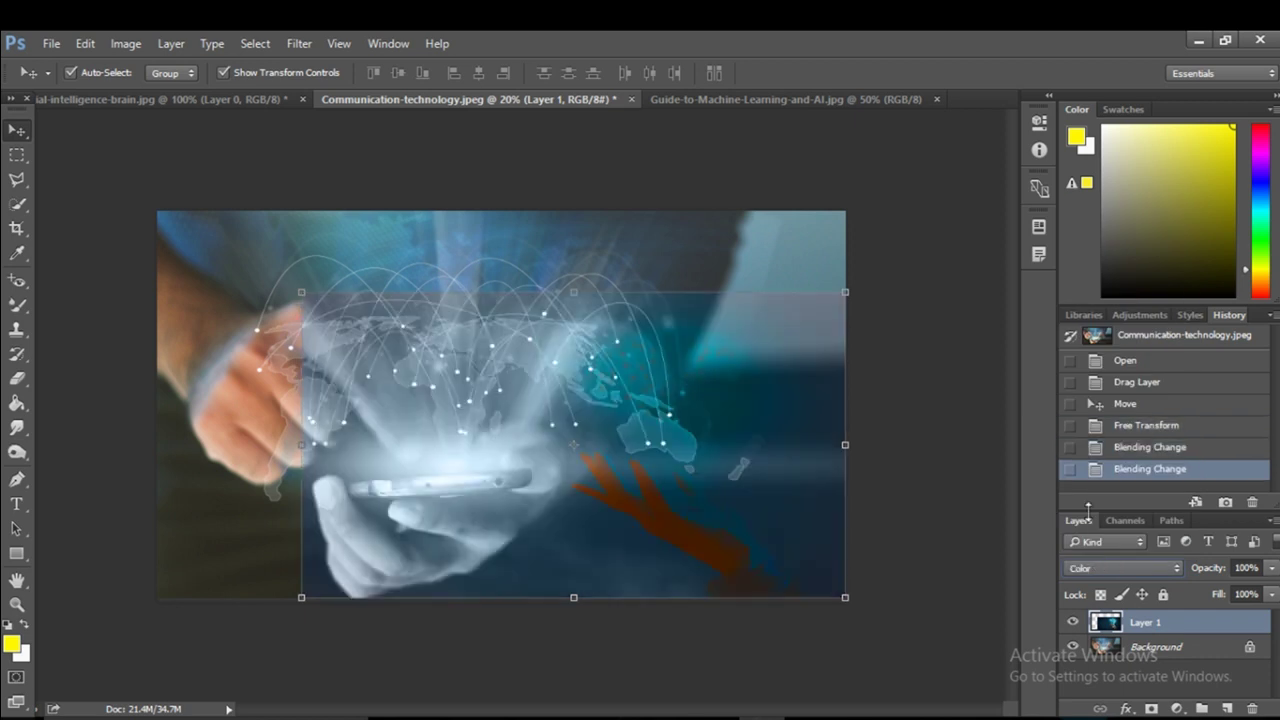
pyautogui.press('Up')
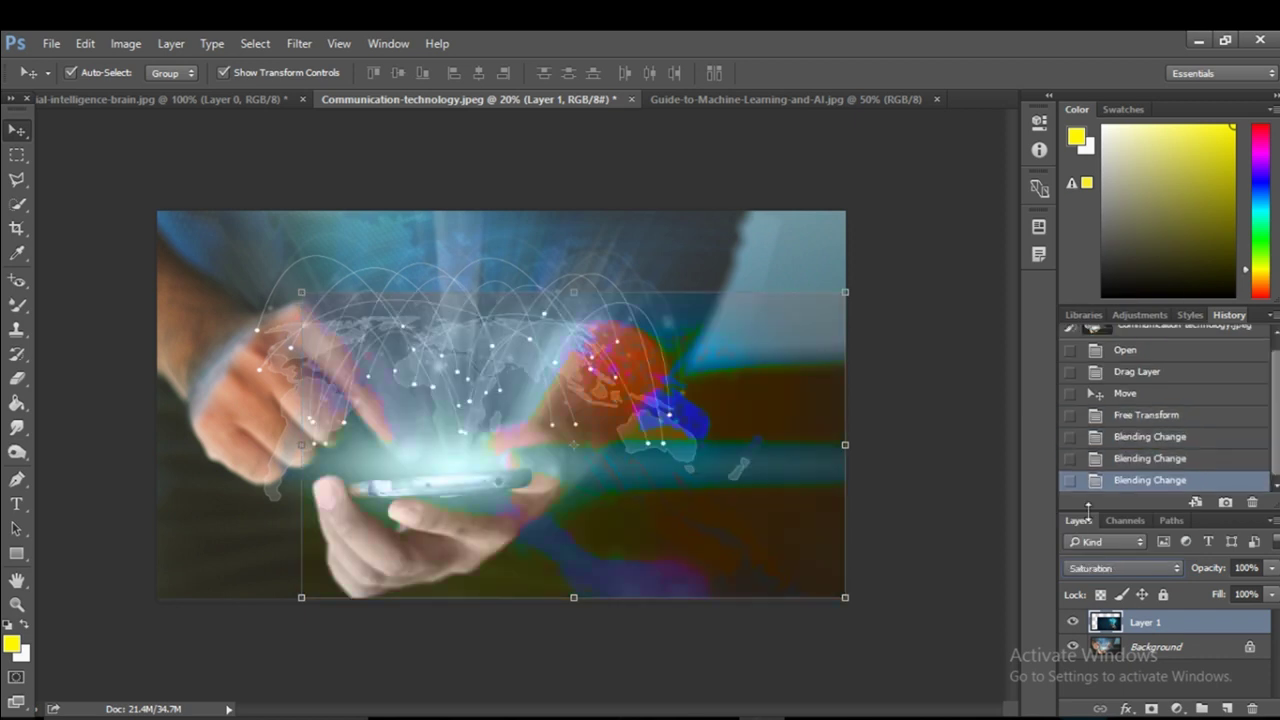
pyautogui.press('Up')
pyautogui.press('Up')
pyautogui.press('Up')
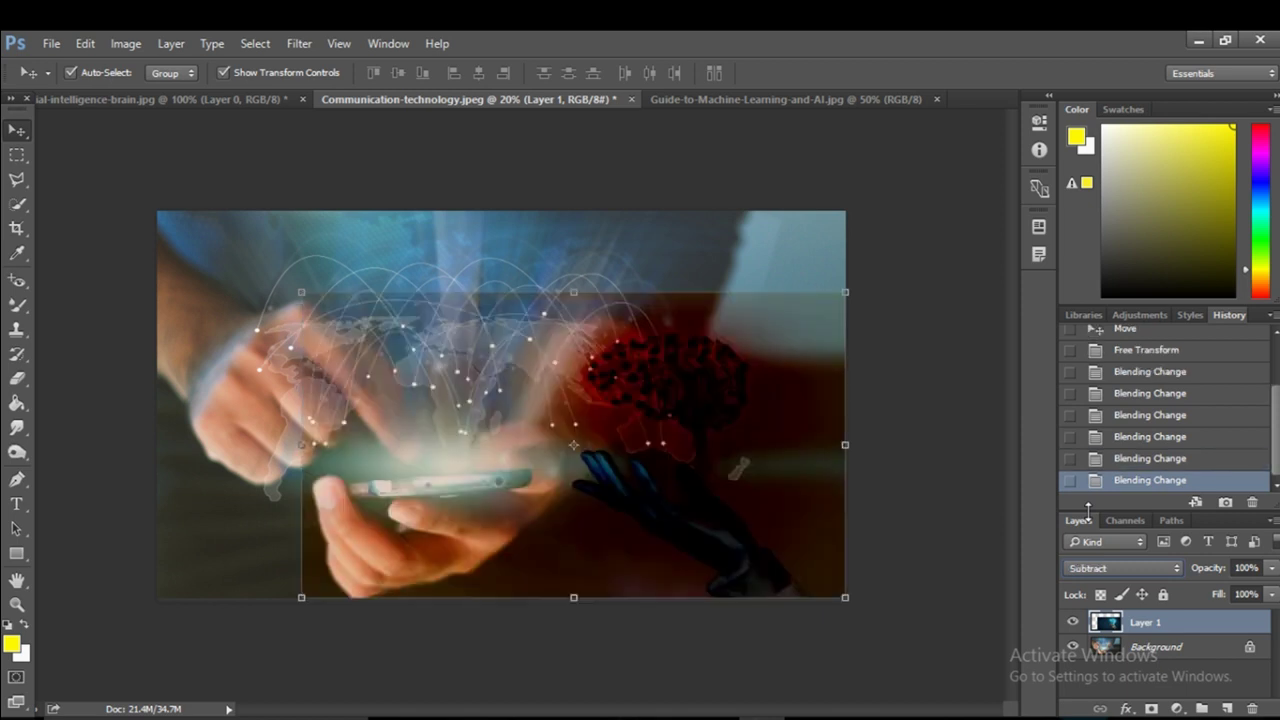
pyautogui.press('Up')
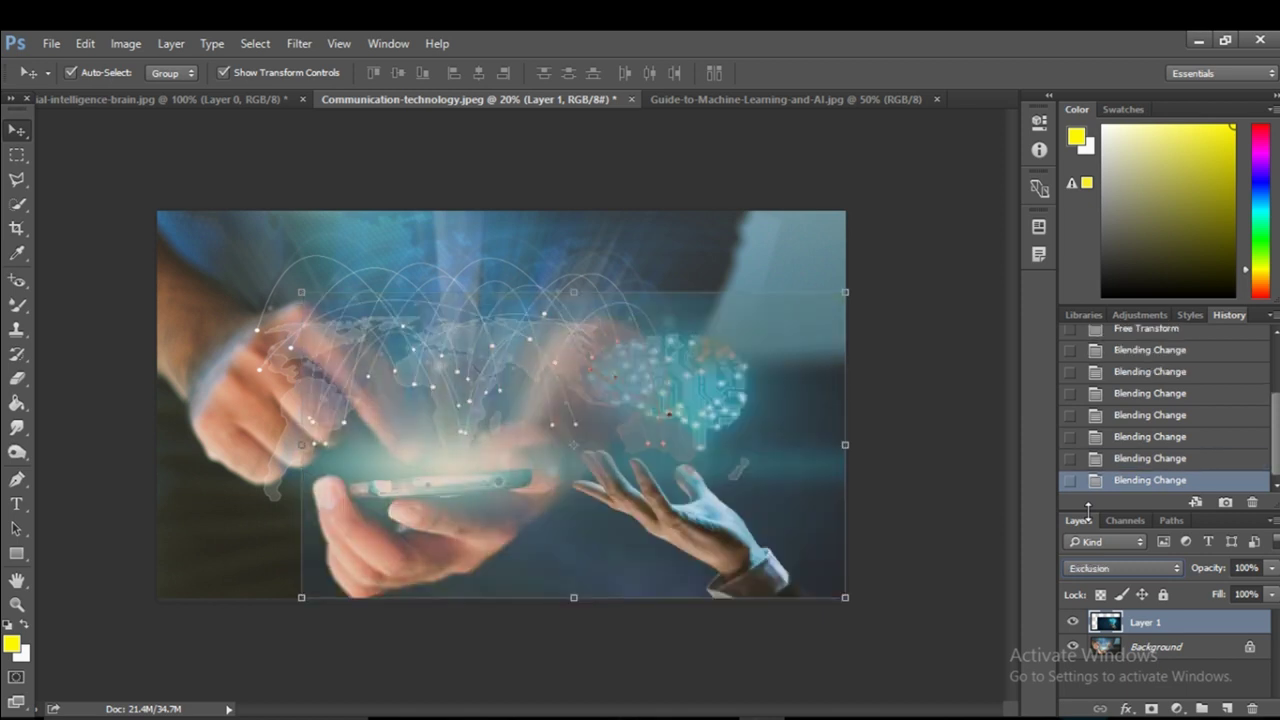
pyautogui.press('Up')
pyautogui.press('Up')
pyautogui.press('Up')
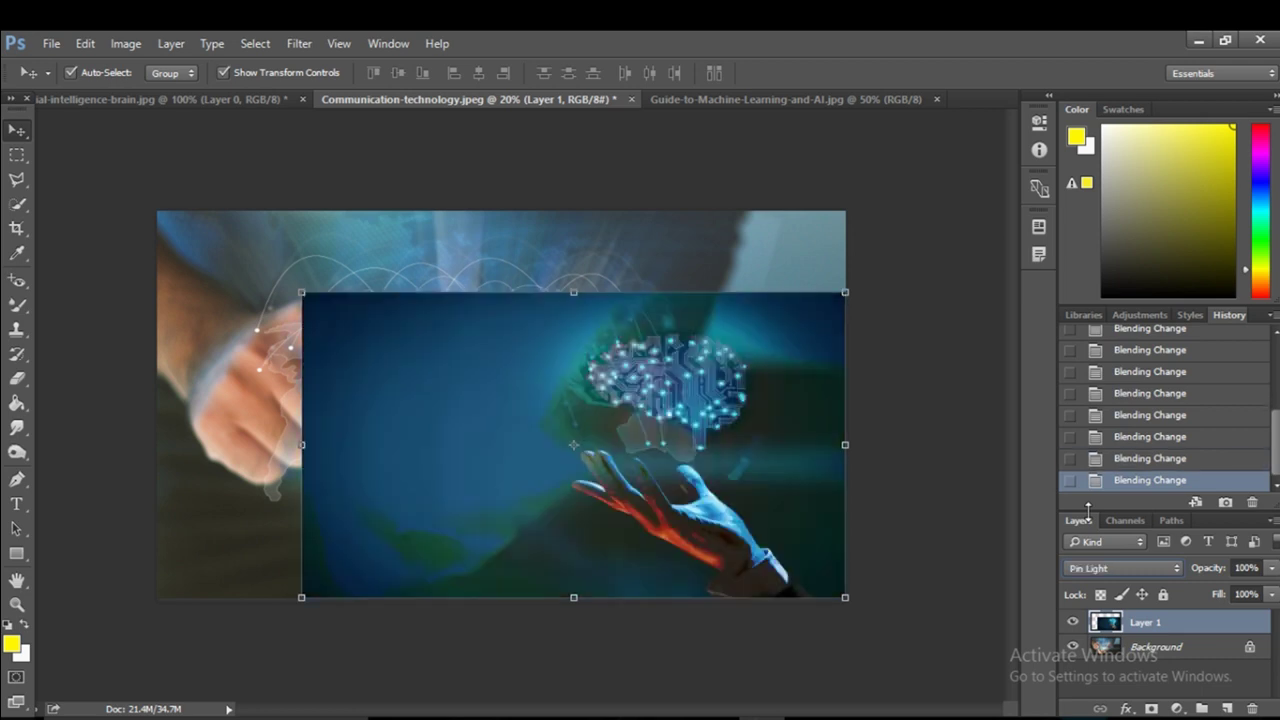
pyautogui.press('Up')
pyautogui.press('Up')
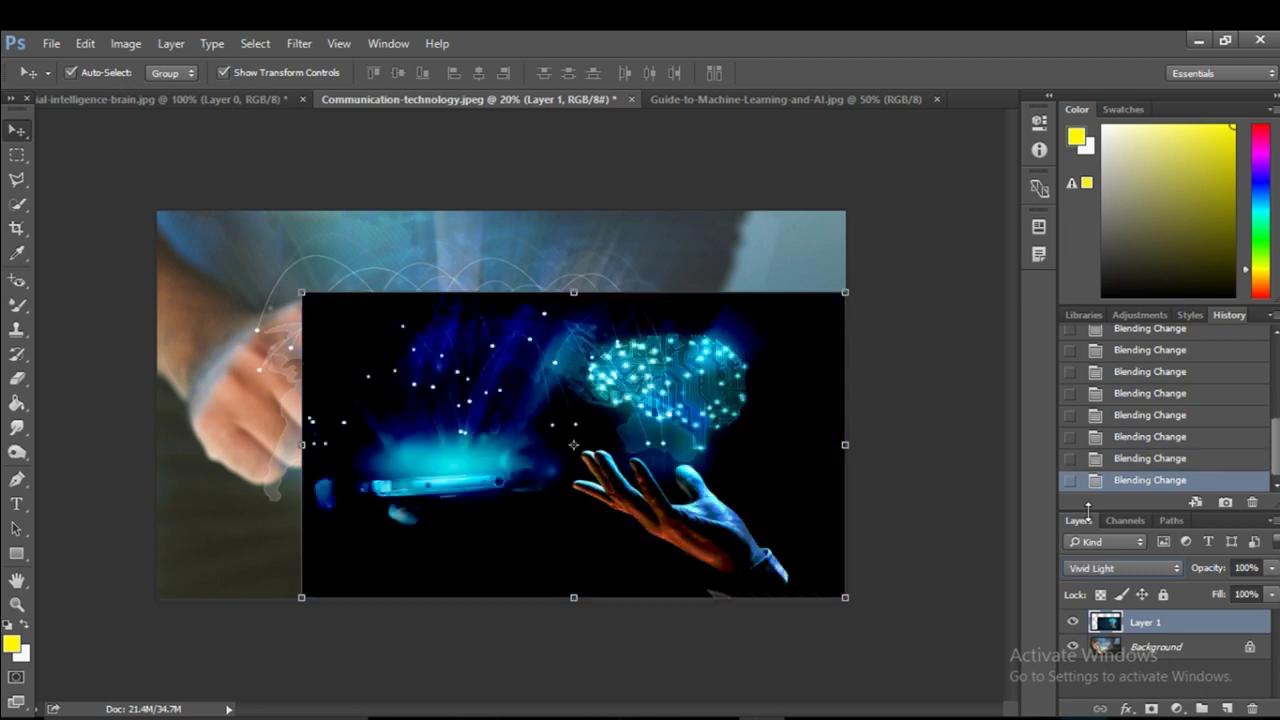
pyautogui.press('Up')
pyautogui.press('Up')
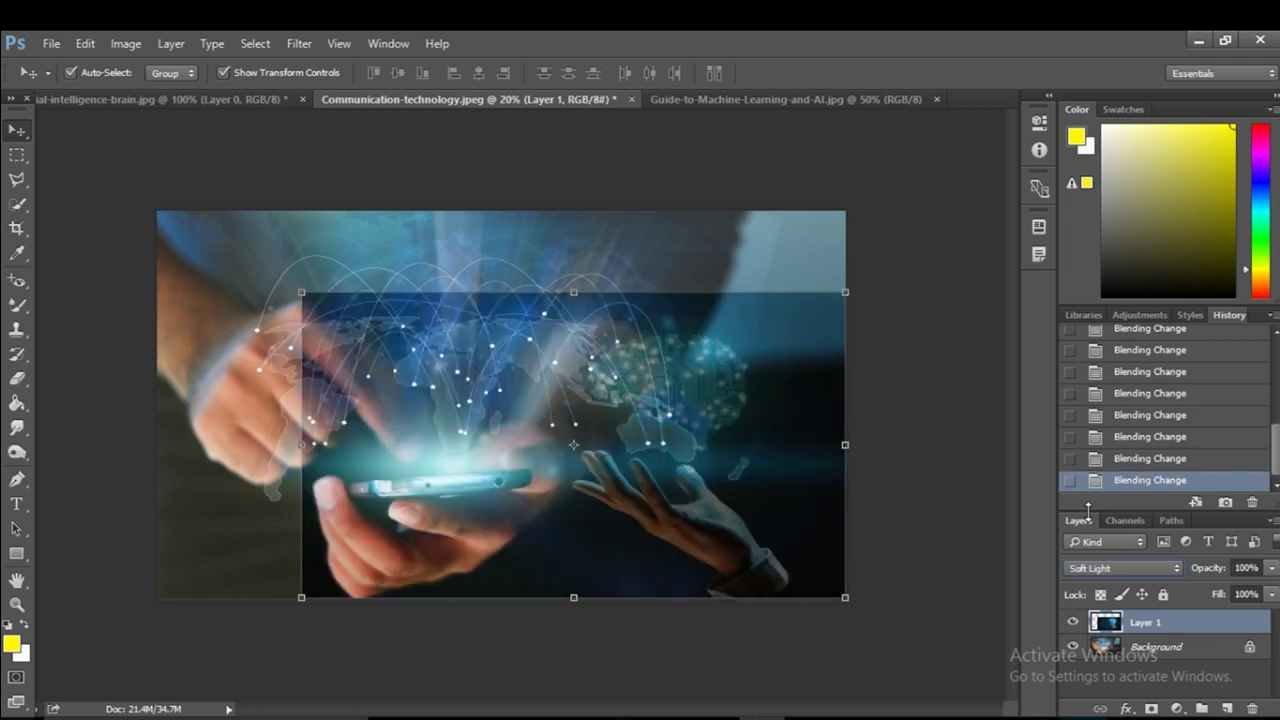
pyautogui.press('Up')
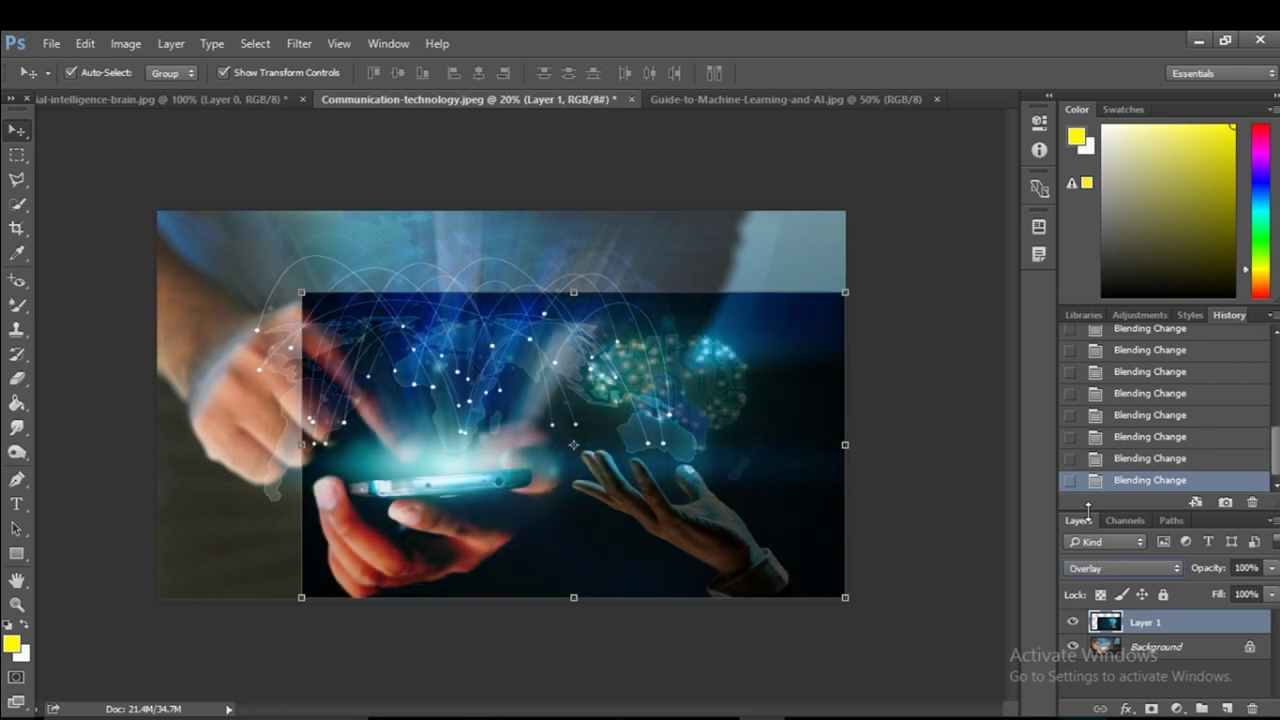
pyautogui.press('Up')
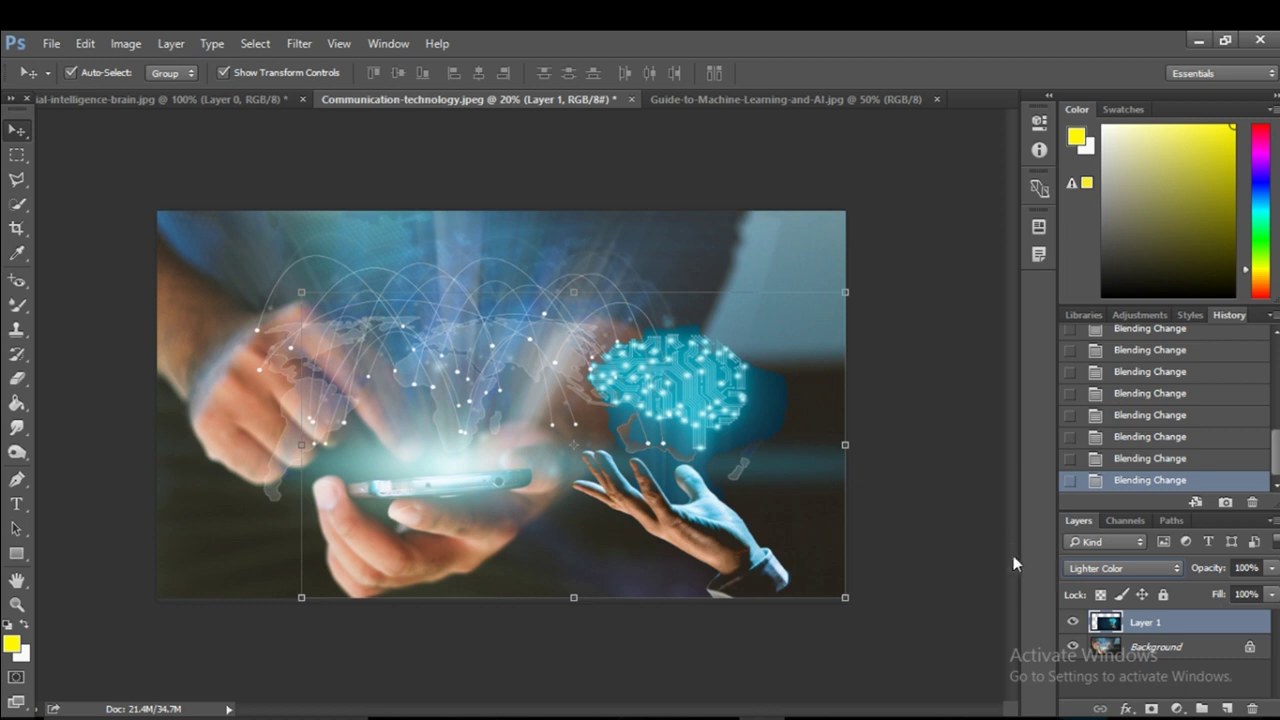
# Step: Try Difference, Pin Light, Soft Light and Lighter Color on Layer 1, settling on Linear Dodge (Add)
pyautogui.click(1089, 569)
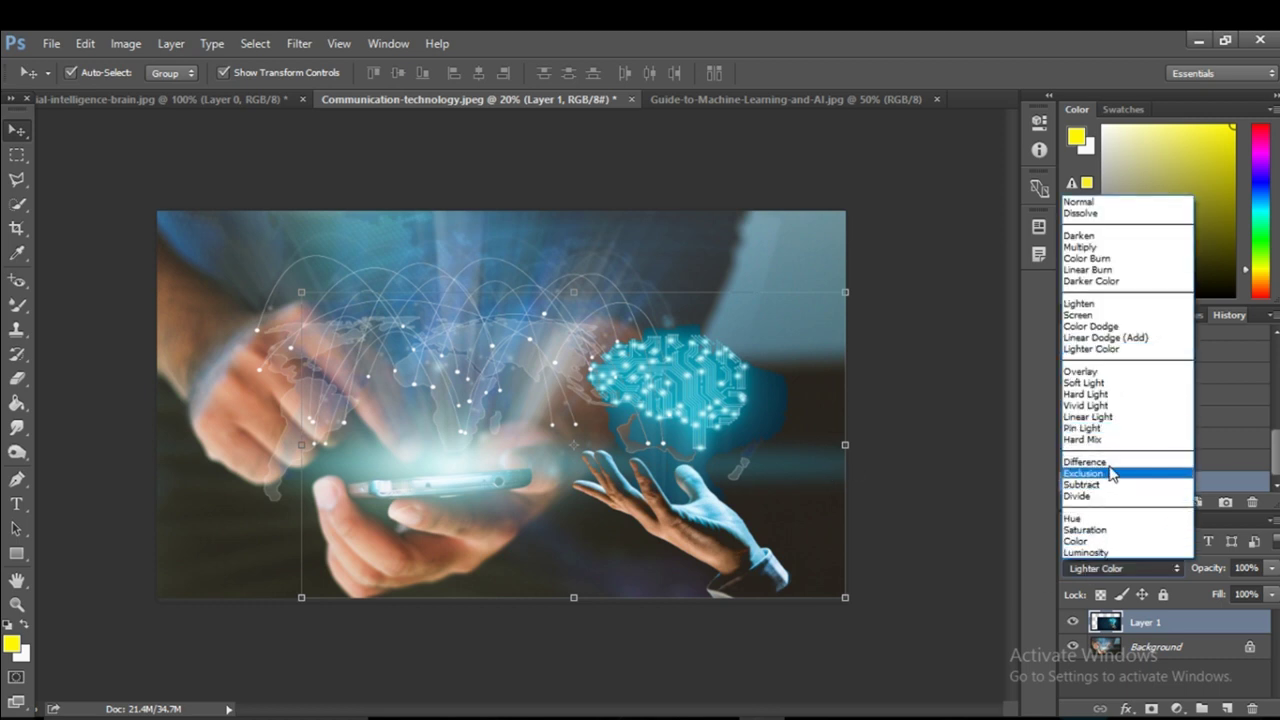
pyautogui.click(1113, 464)
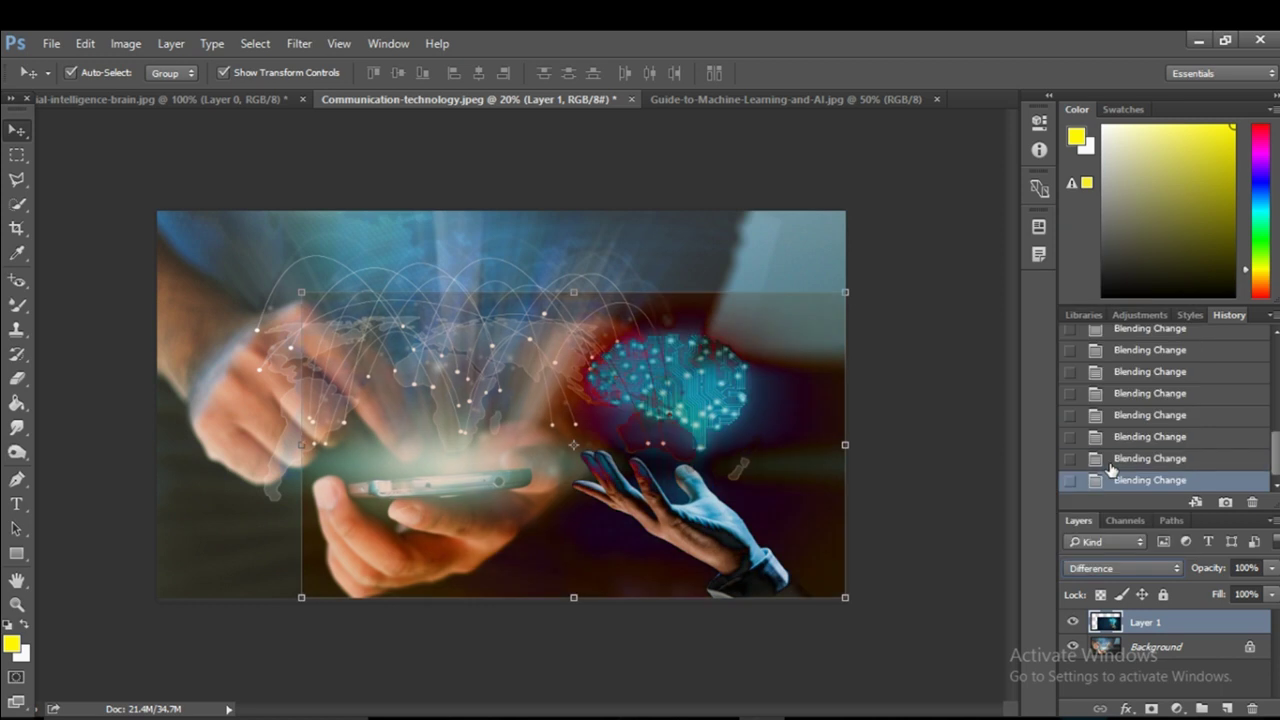
pyautogui.press('Up')
pyautogui.press('Up')
pyautogui.press('Down')
pyautogui.press('Up')
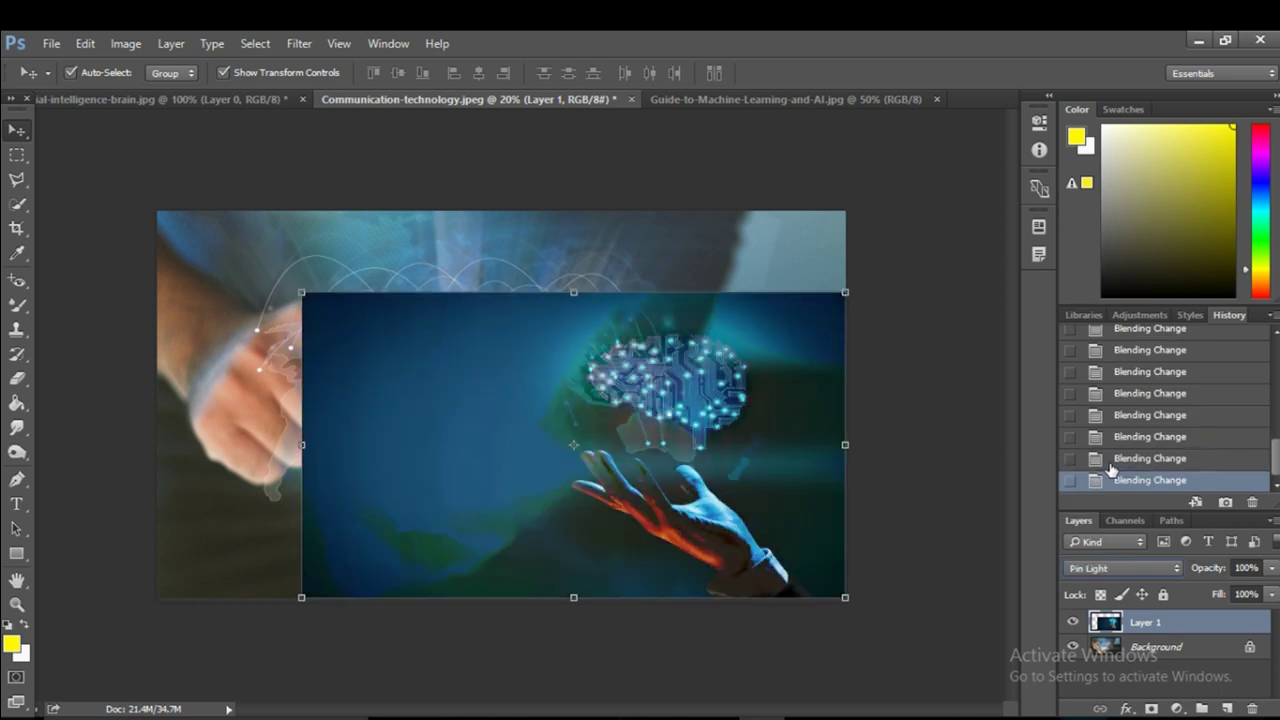
pyautogui.press('Up')
pyautogui.press('Up')
pyautogui.press('Up')
pyautogui.press('Up')
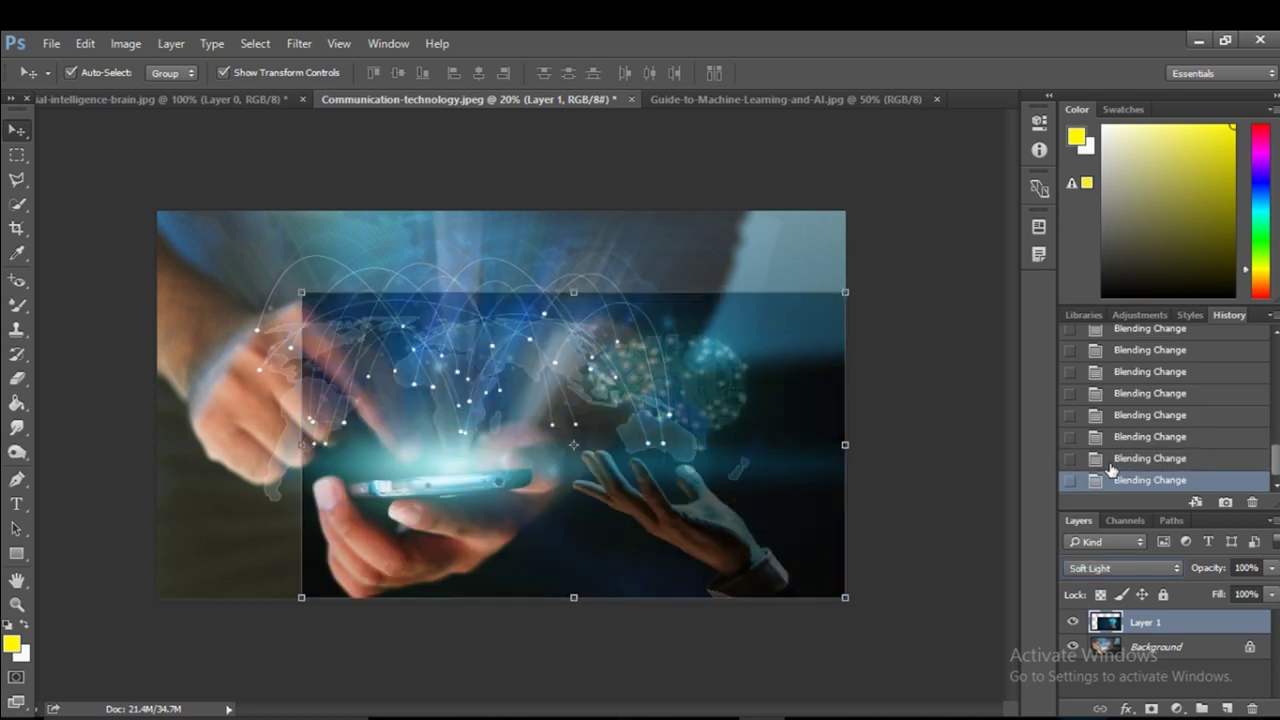
pyautogui.press('Down')
pyautogui.press('Up')
pyautogui.press('Down')
pyautogui.press('Up')
pyautogui.press('Up')
pyautogui.press('Up')
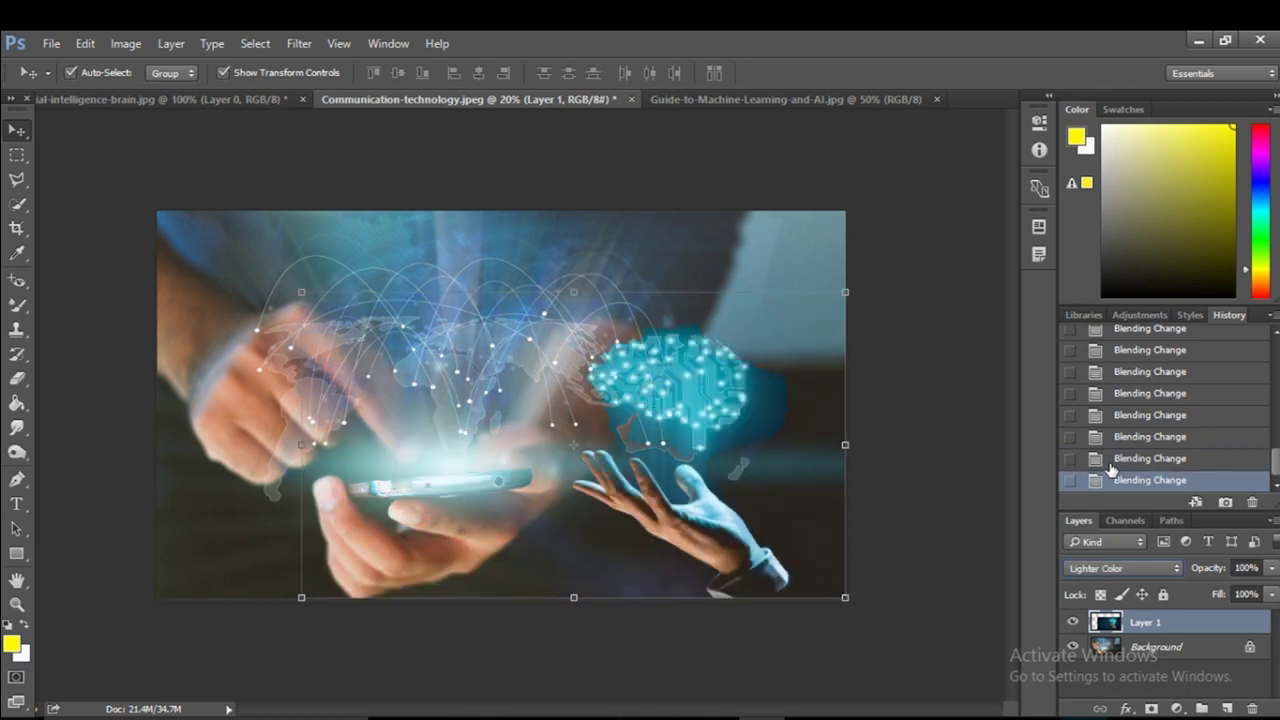
pyautogui.press('Down')
pyautogui.press('Up')
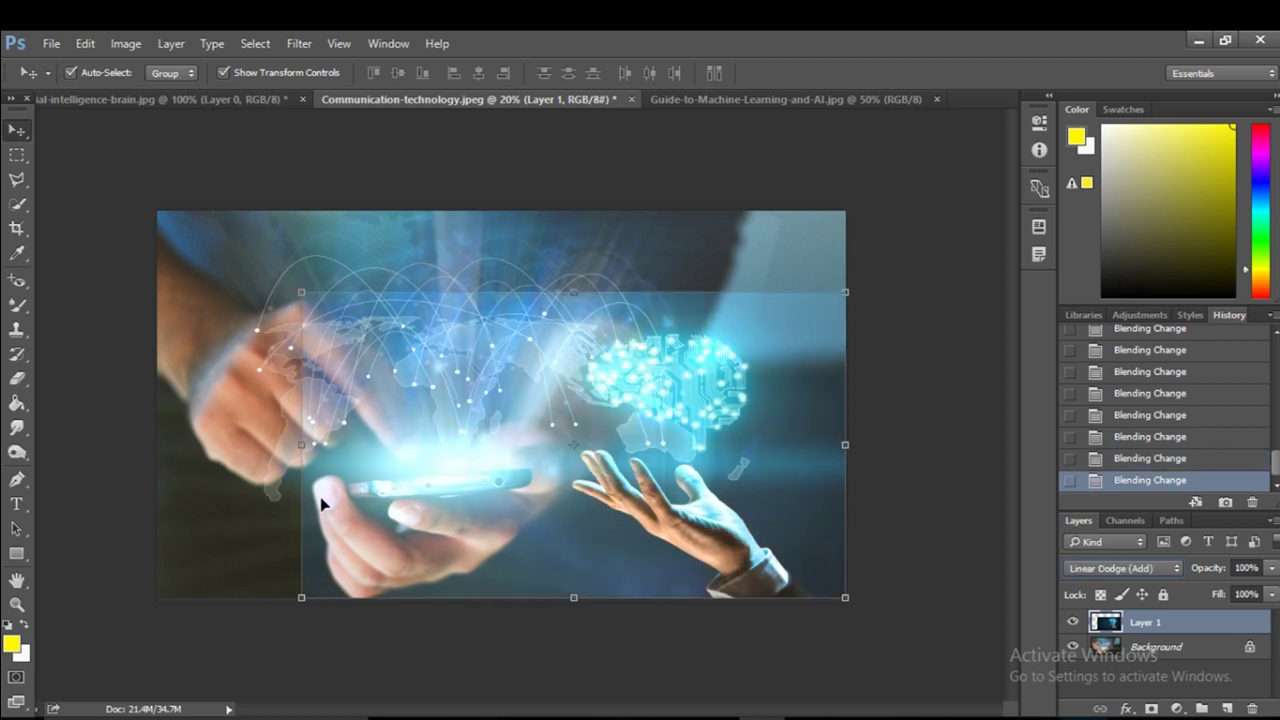
pyautogui.press('Up')
pyautogui.press('Up')
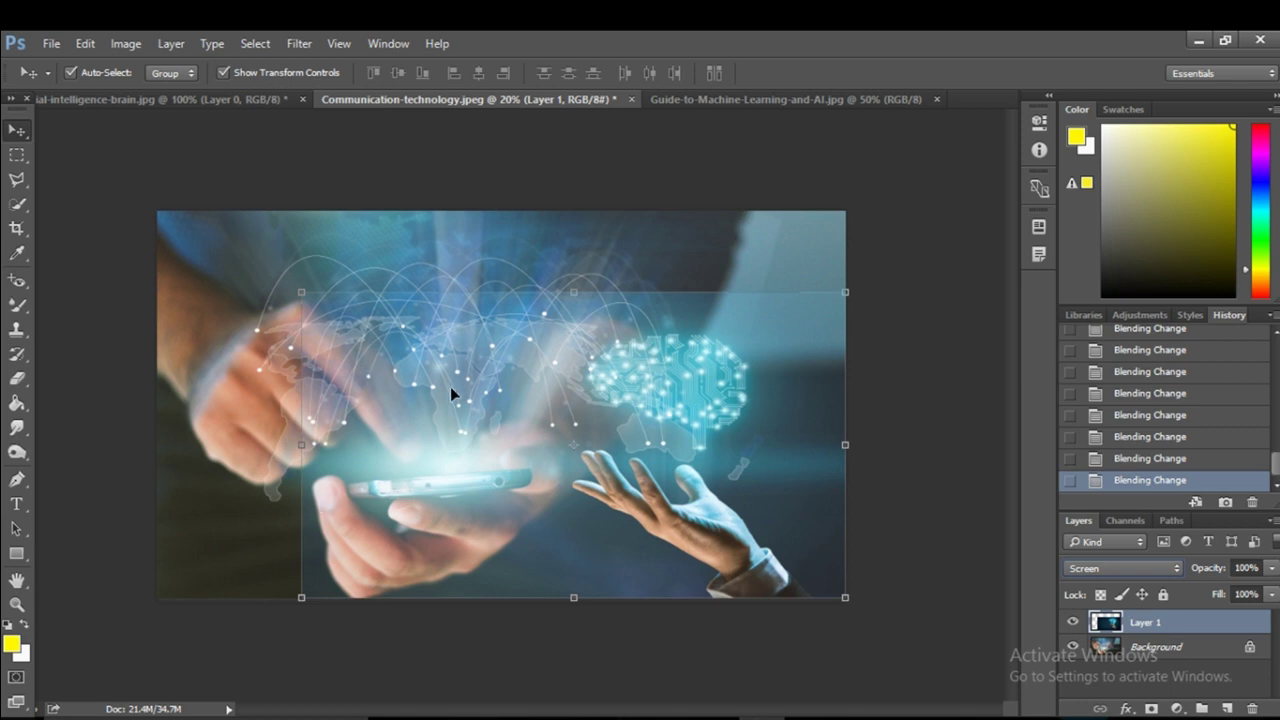
# Step: Trace a Polygonal Lasso outline around the glowing brain and reaching hand
pyautogui.click(17, 180)
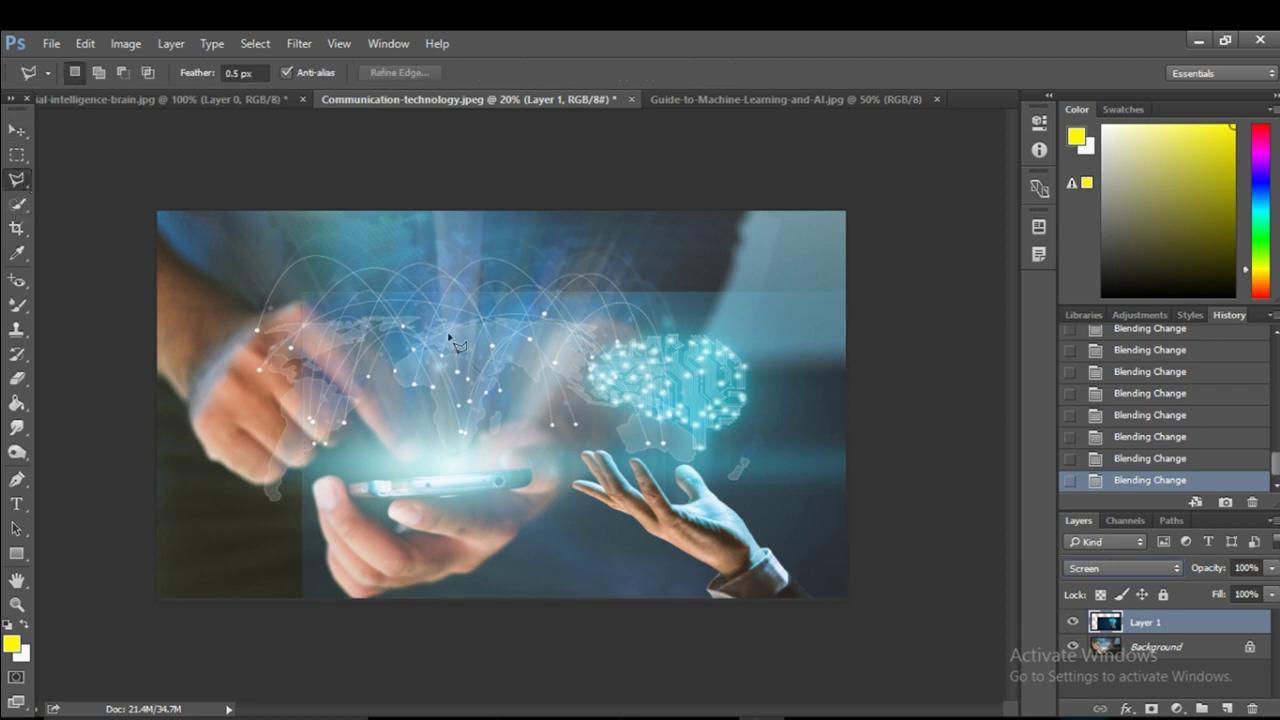
pyautogui.click(855, 524)
pyautogui.click(795, 492)
pyautogui.click(770, 350)
pyautogui.click(730, 312)
pyautogui.click(660, 296)
pyautogui.click(590, 316)
pyautogui.click(553, 365)
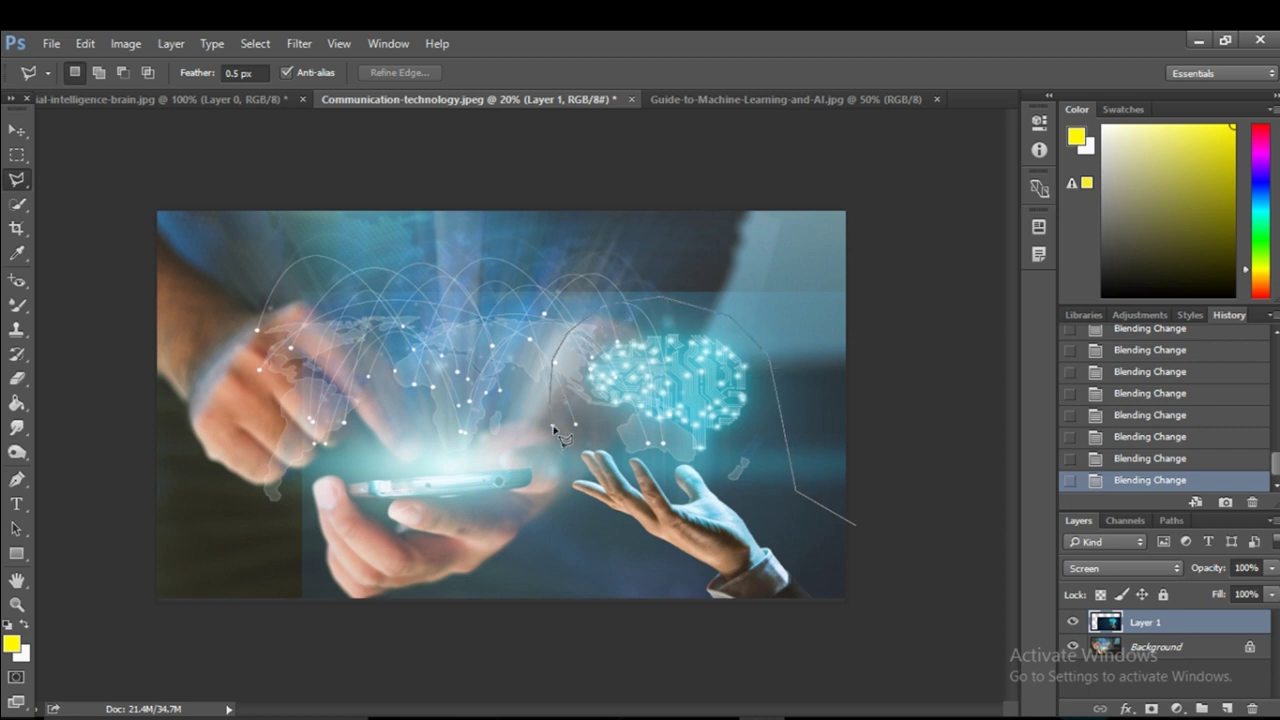
pyautogui.click(551, 434)
pyautogui.click(546, 507)
# Step: Close the selection around the phone area out to the image edges and cut it from Layer 1
pyautogui.click(661, 558)
pyautogui.click(697, 620)
pyautogui.click(256, 620)
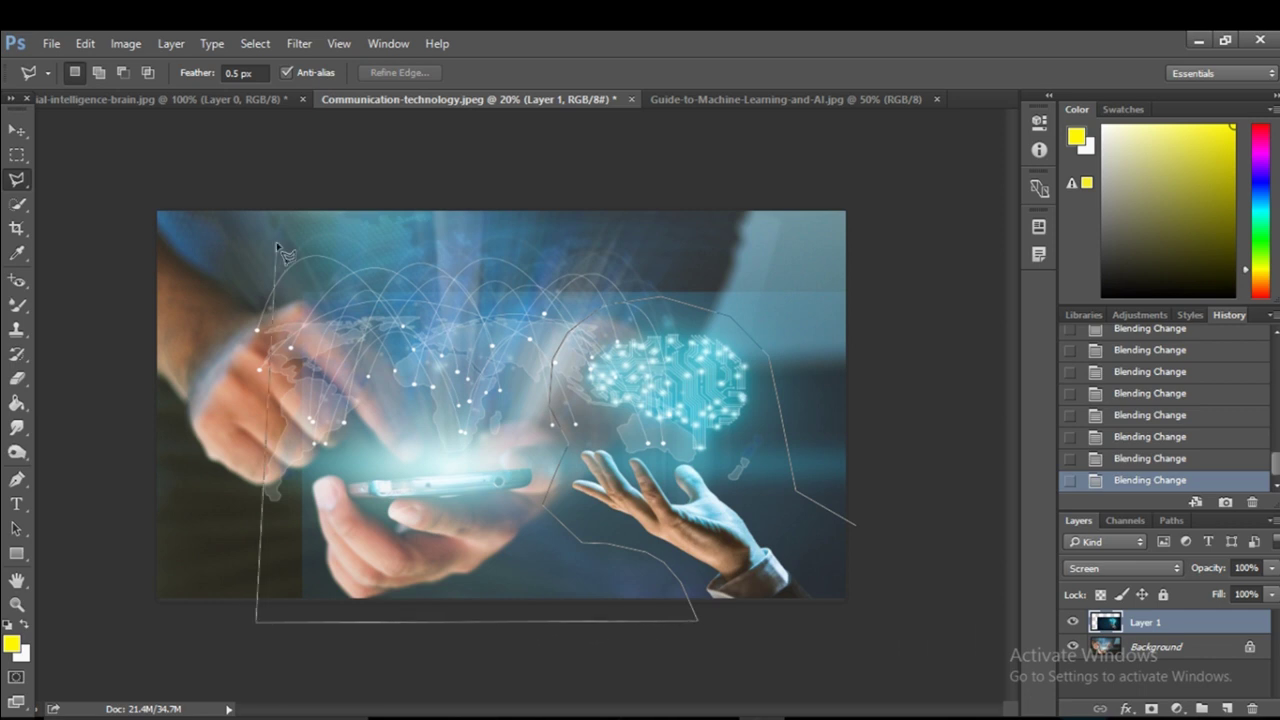
pyautogui.click(276, 243)
pyautogui.click(907, 255)
pyautogui.click(884, 530)
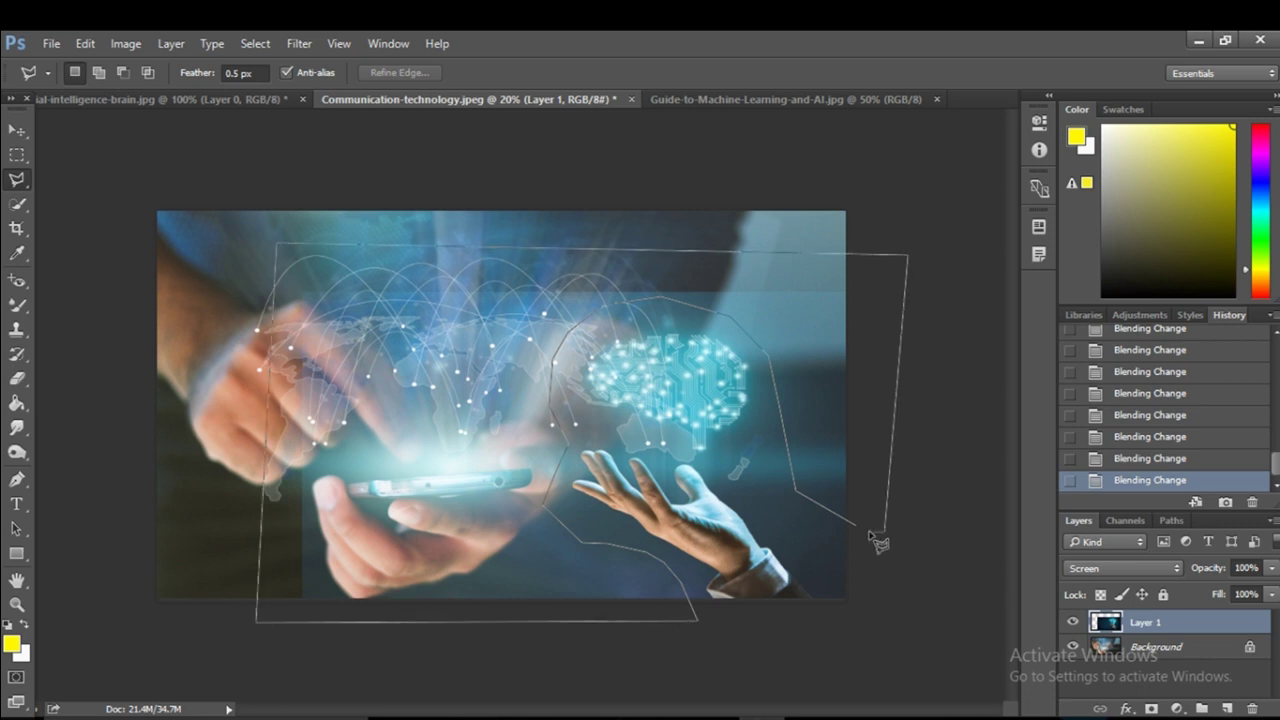
pyautogui.click(856, 524)
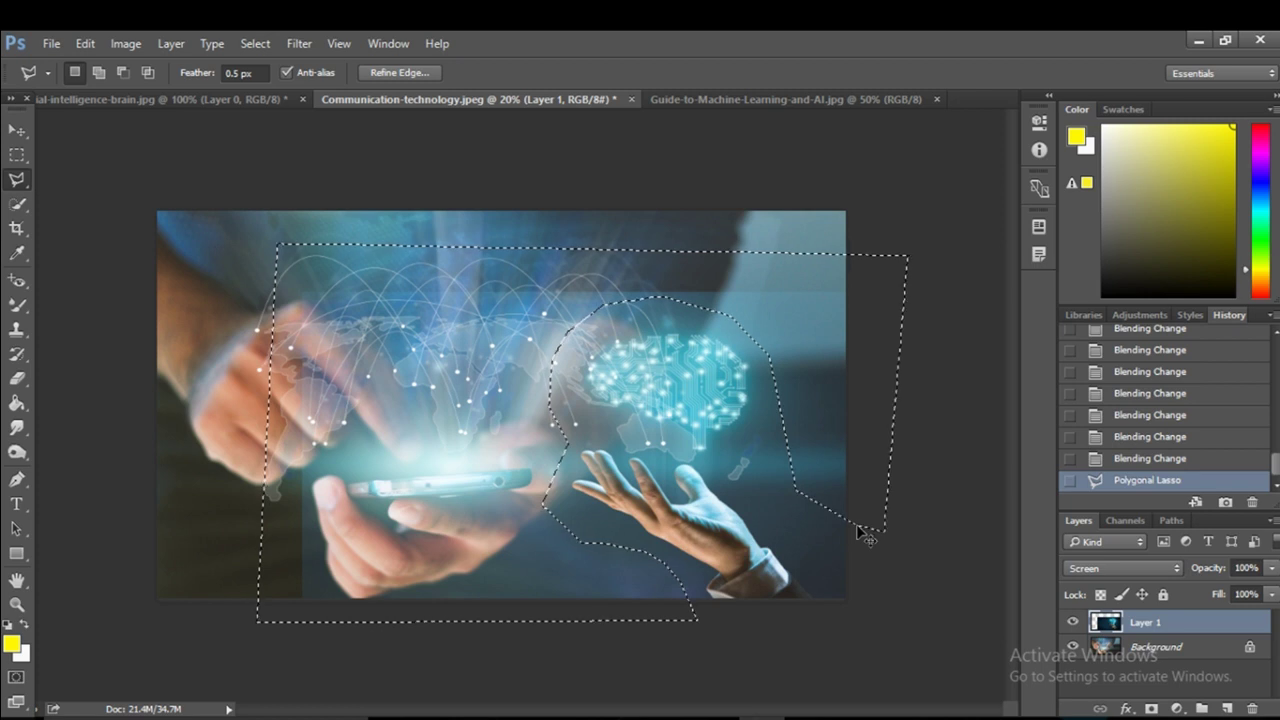
pyautogui.hotkey('ctrl', 'x')
pyautogui.click(17, 131)
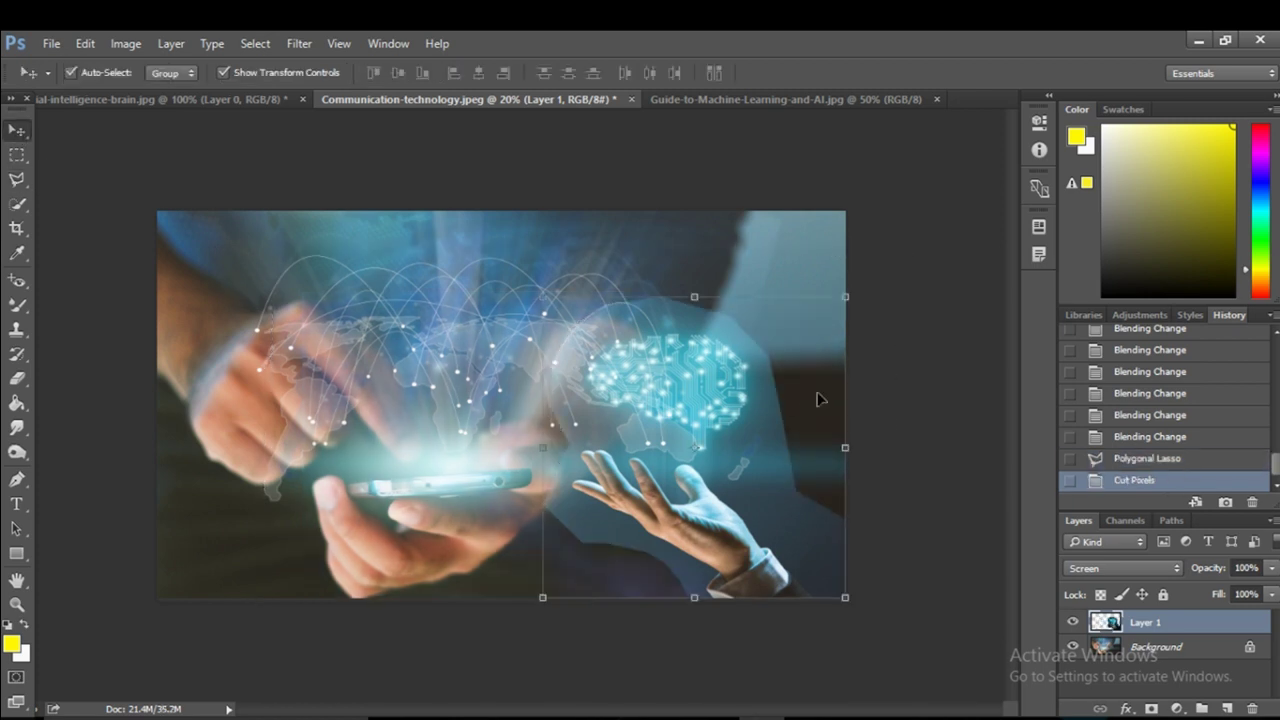
# Step: Lower Layer 1's opacity to 47%
pyautogui.click(1272, 568)
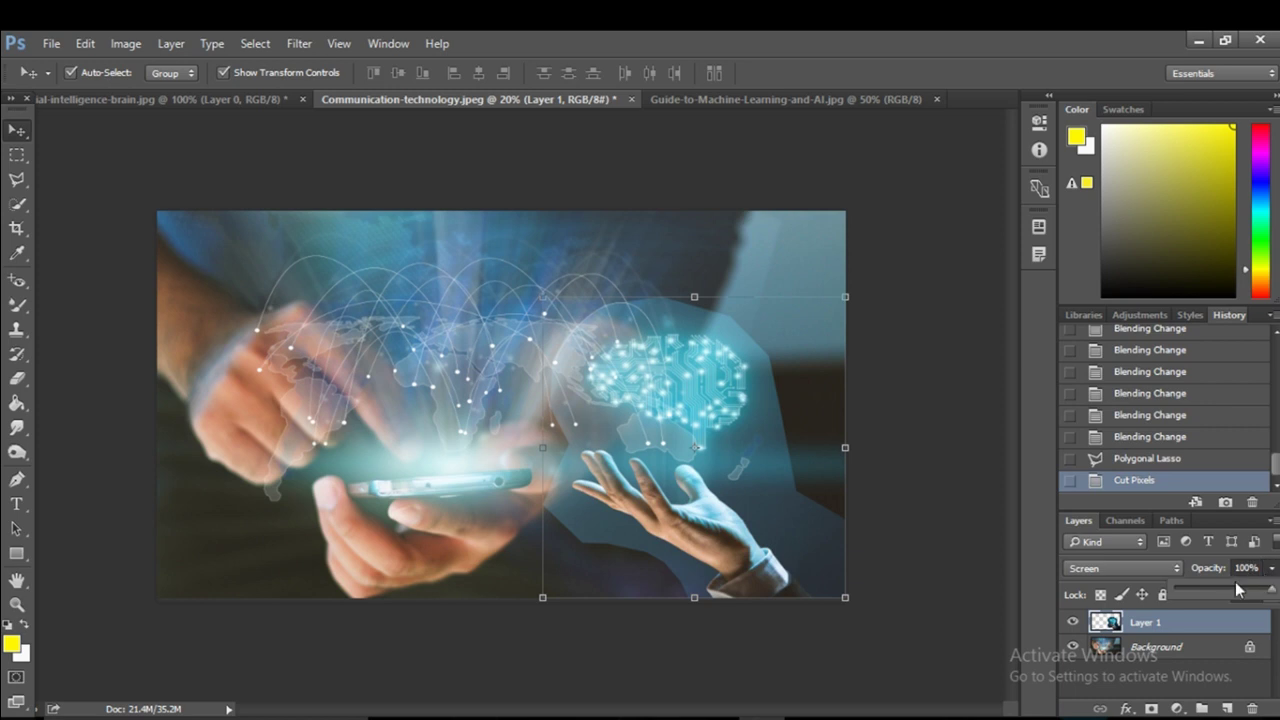
pyautogui.moveTo(1238, 590)
pyautogui.mouseDown()
pyautogui.moveTo(1206, 590)
pyautogui.moveTo(1221, 590)
pyautogui.mouseUp()
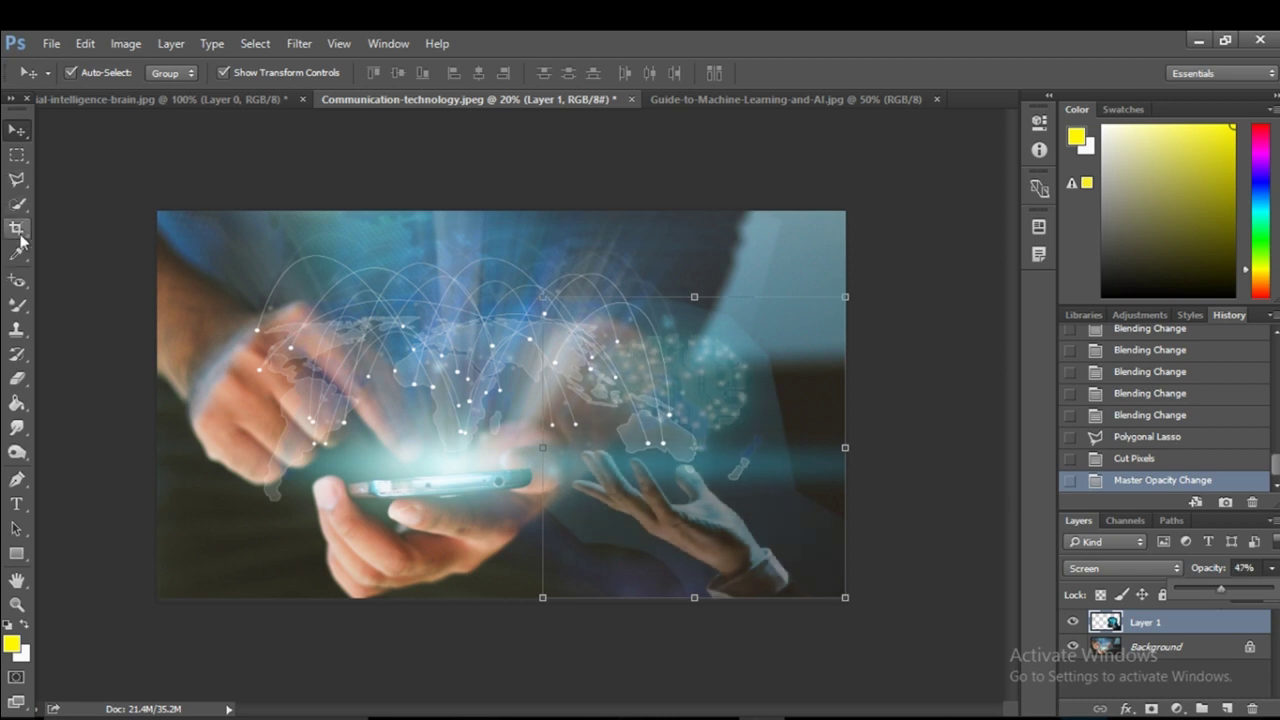
pyautogui.click(22, 378)
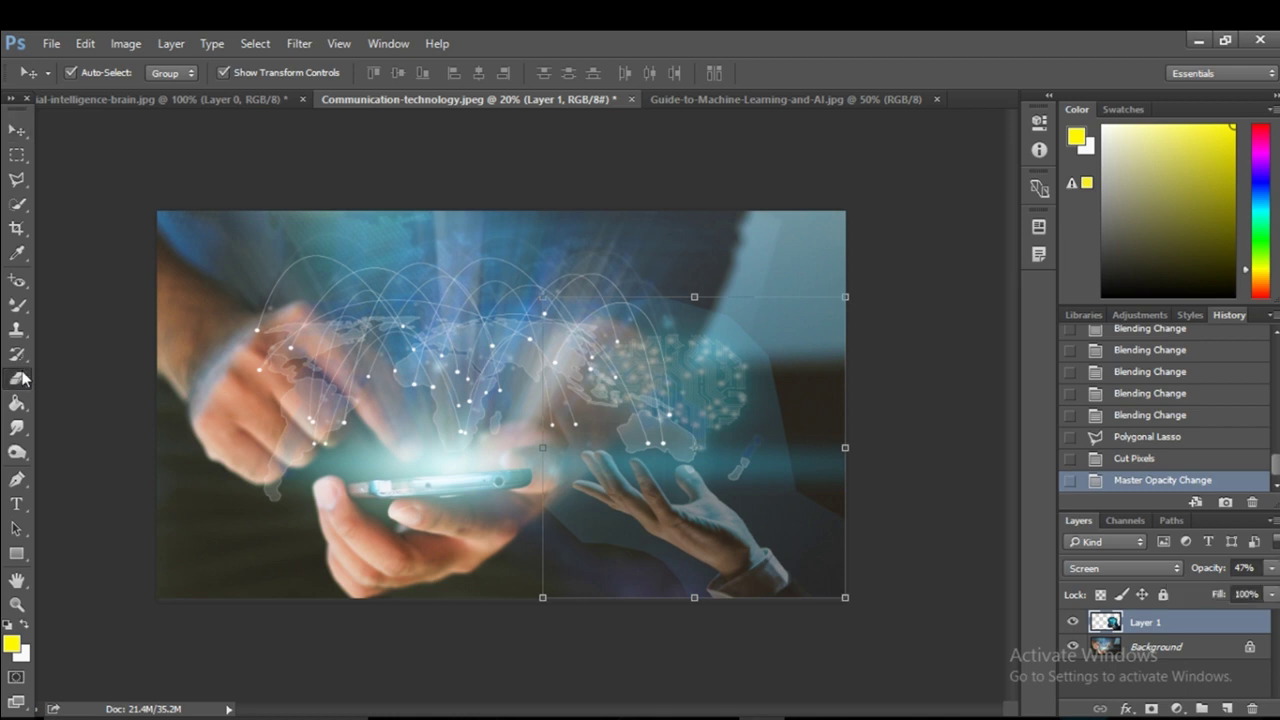
pyautogui.click(95, 73)
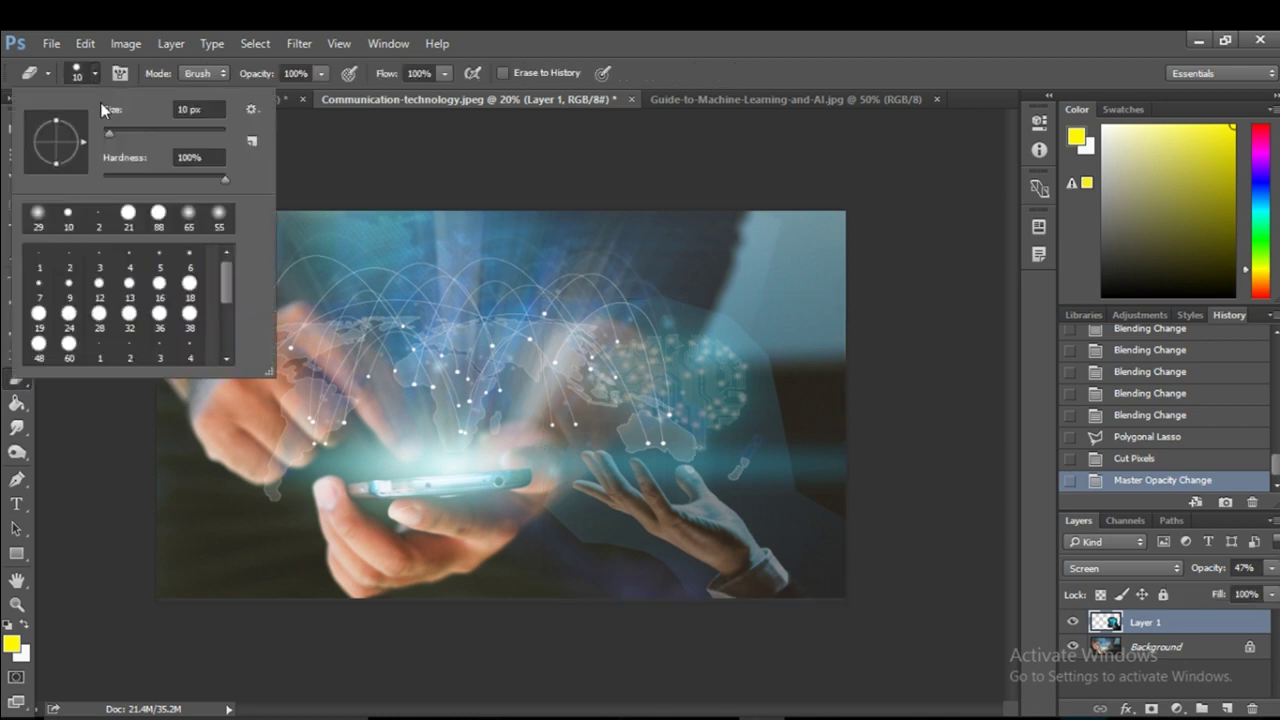
# Step: Set the Eraser to a soft 0% hardness brush at 266 px
pyautogui.click(193, 222)
pyautogui.moveTo(141, 133); pyautogui.dragTo(163, 131)
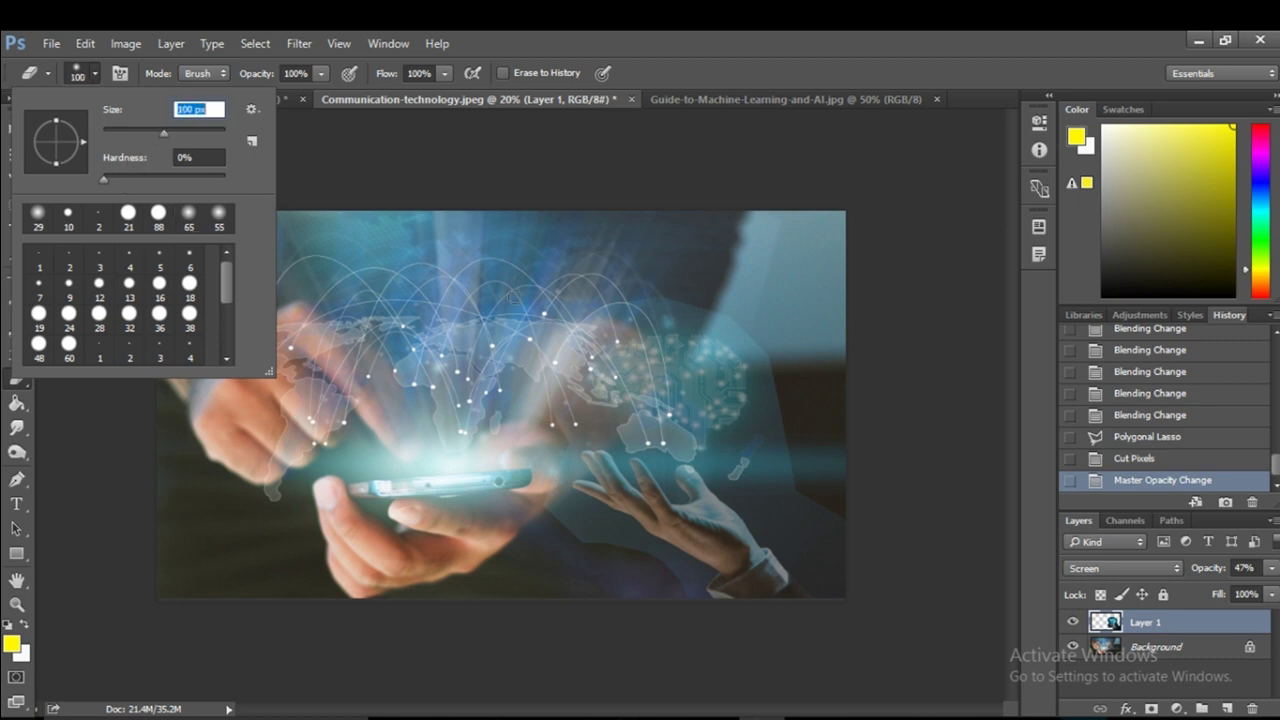
pyautogui.moveTo(192, 129); pyautogui.dragTo(200, 140)
pyautogui.click(843, 490)
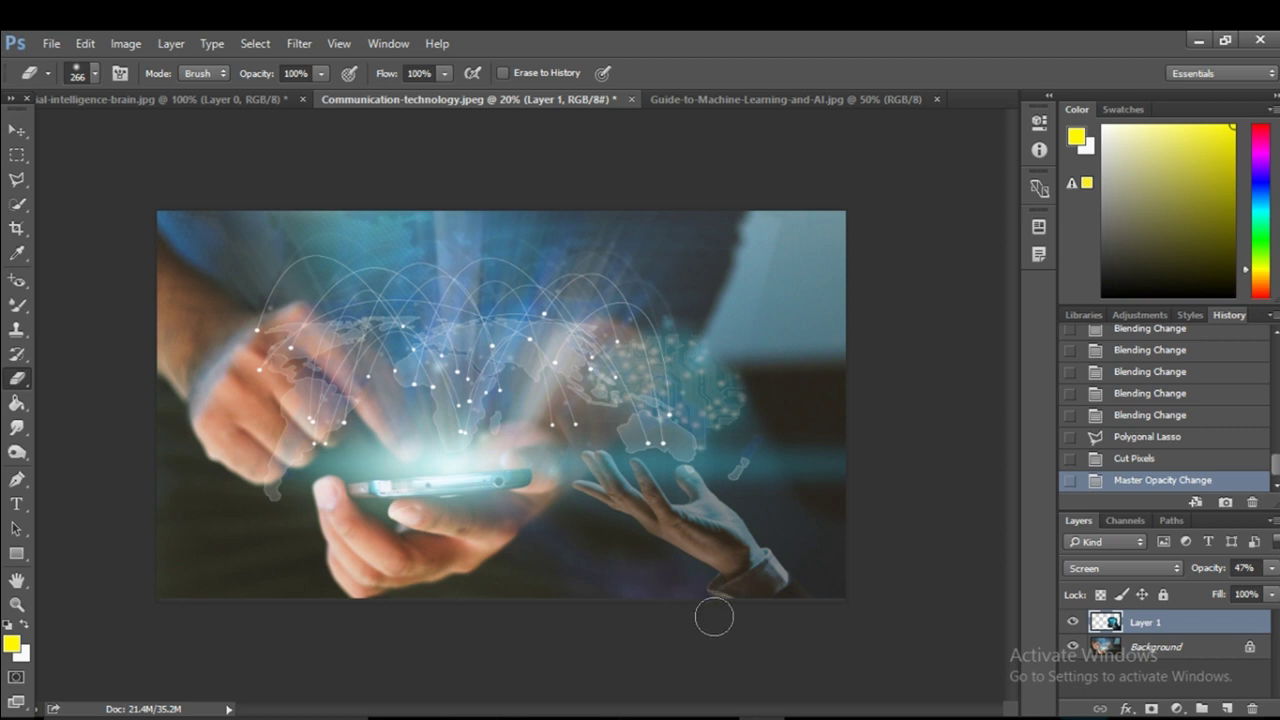
# Step: Erase the overlay's hard edges near the hand and along the right side in three passes
pyautogui.click(780, 630)
pyautogui.moveTo(808, 480)
pyautogui.mouseDown()
pyautogui.moveTo(566, 344)
pyautogui.moveTo(645, 338)
pyautogui.mouseUp()
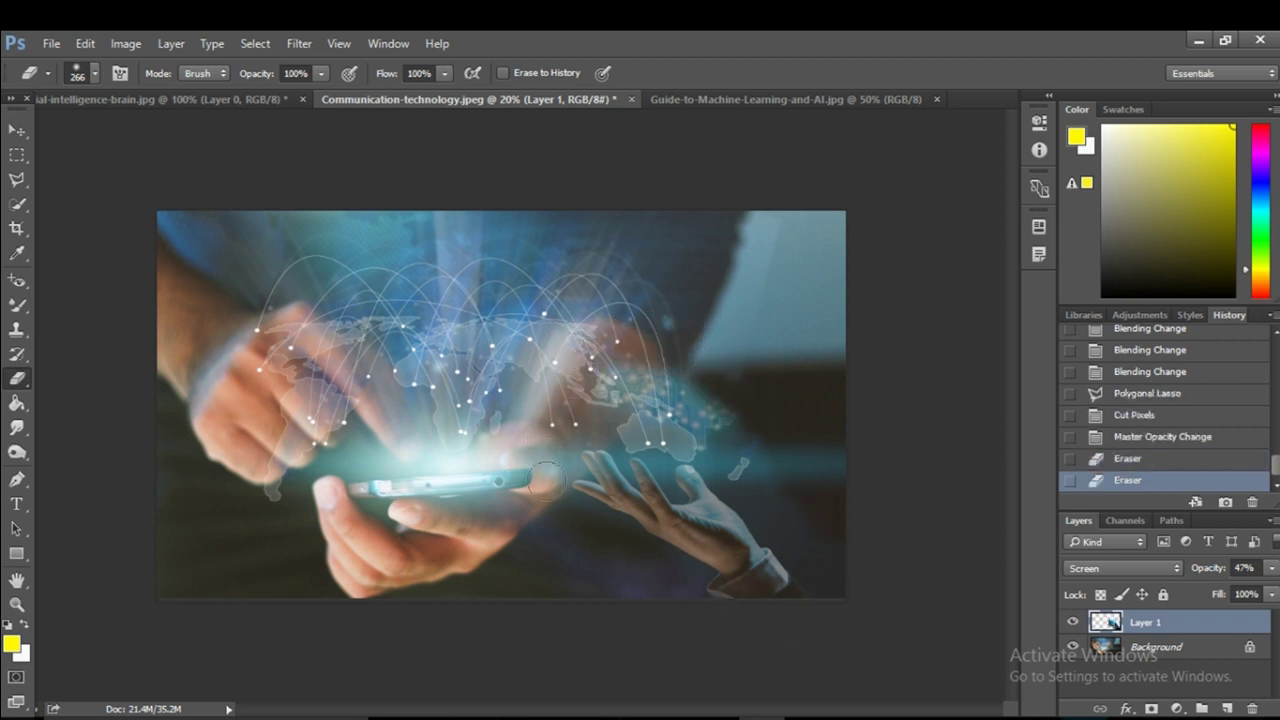
pyautogui.moveTo(563, 591); pyautogui.dragTo(687, 637)
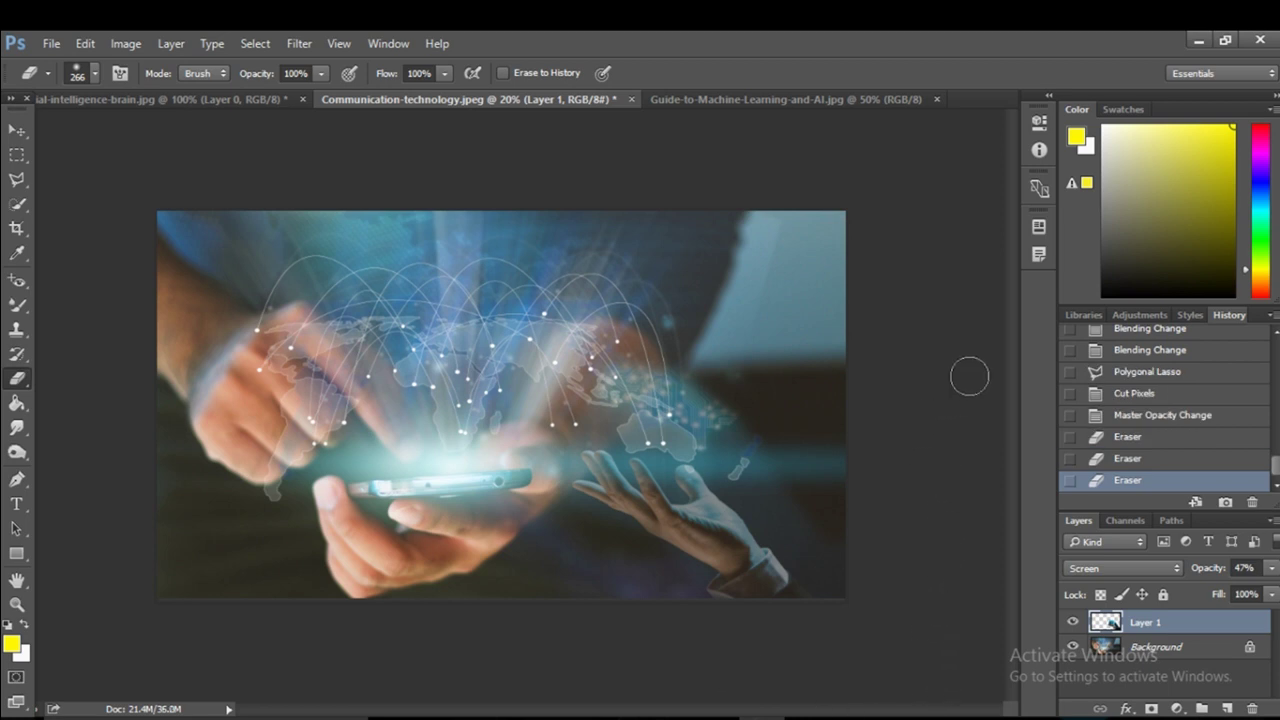
pyautogui.click(17, 130)
pyautogui.click(103, 137)
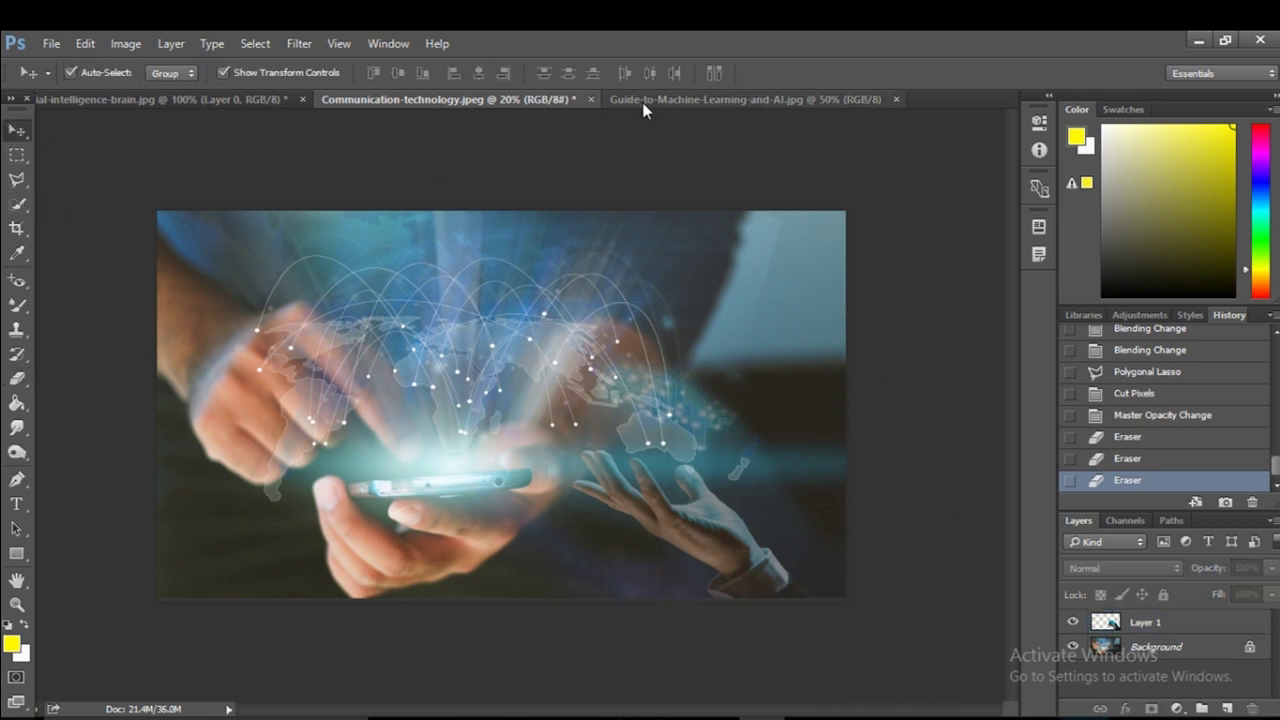
# Step: Convert the Guide-to-Machine-Learning-and-AI.jpg background into an editable layer
pyautogui.click(718, 100)
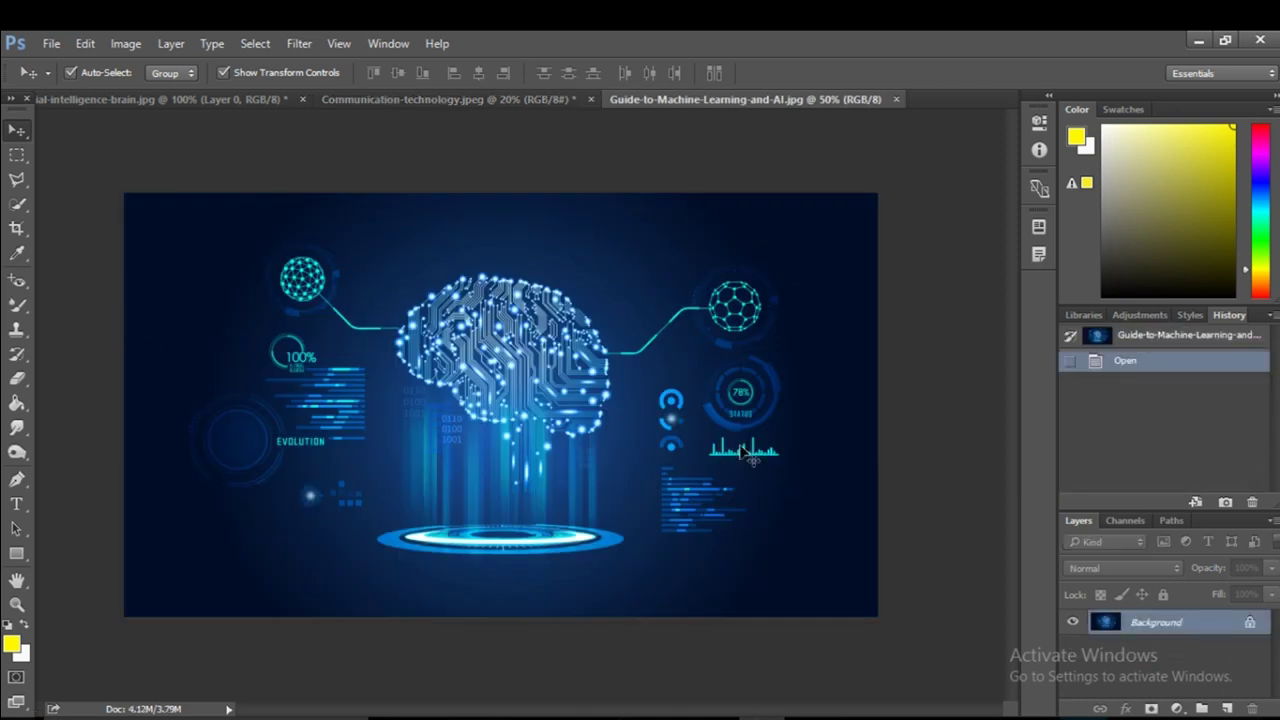
pyautogui.rightClick(1100, 622)
pyautogui.click(1145, 410)
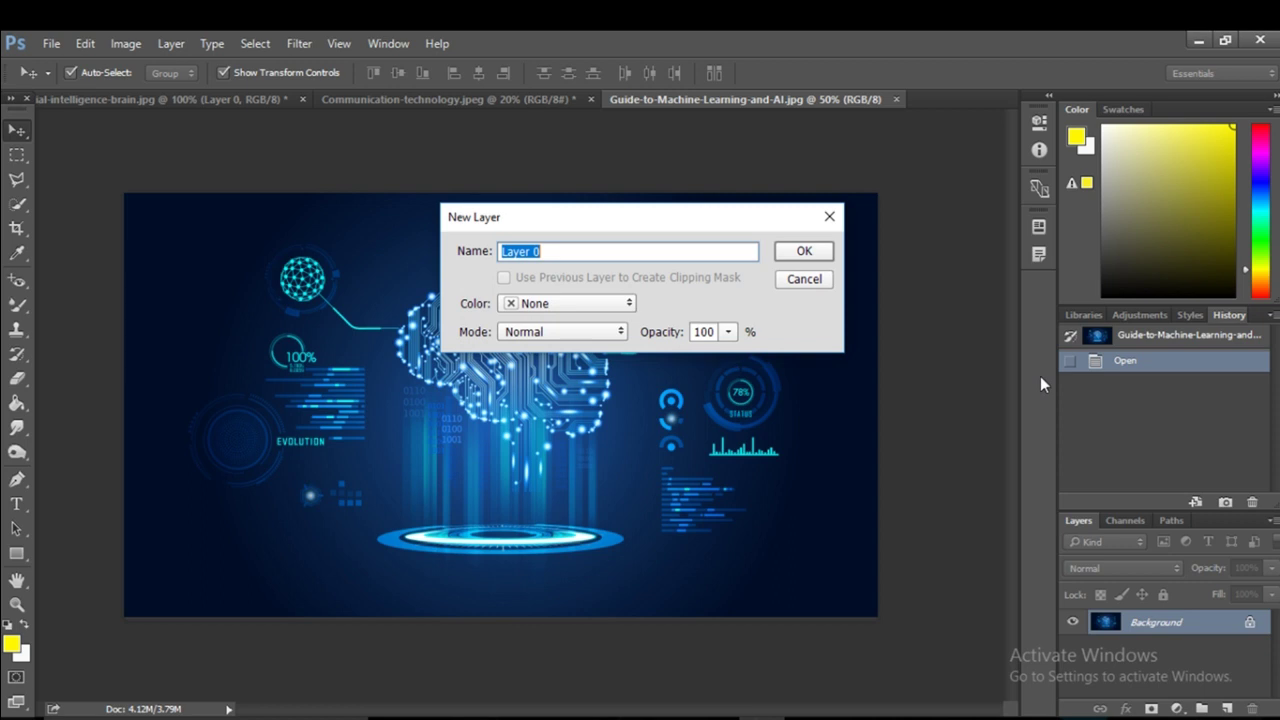
pyautogui.click(822, 256)
# Step: Drag the circuit-brain image into the phone photo and stretch it to fill the canvas
pyautogui.moveTo(797, 463)
pyautogui.mouseDown()
pyautogui.moveTo(416, 142)
pyautogui.moveTo(598, 458)
pyautogui.mouseUp()
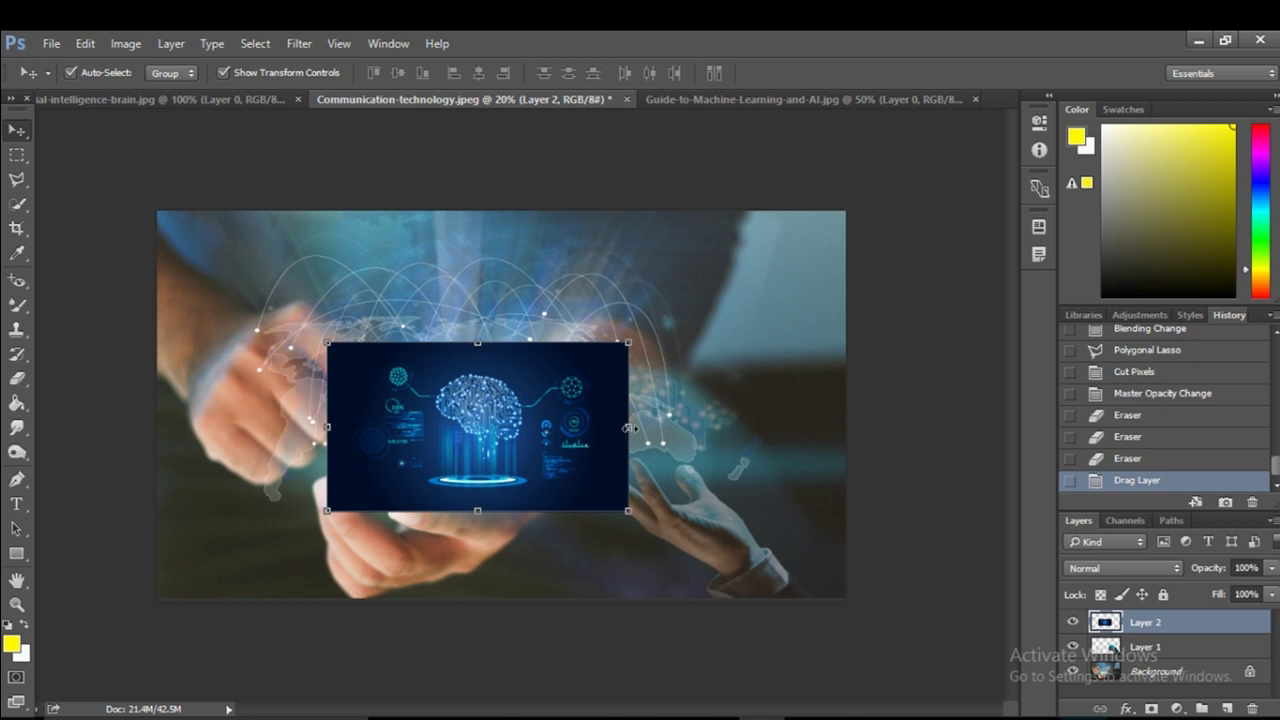
pyautogui.moveTo(628, 428); pyautogui.dragTo(845, 428)
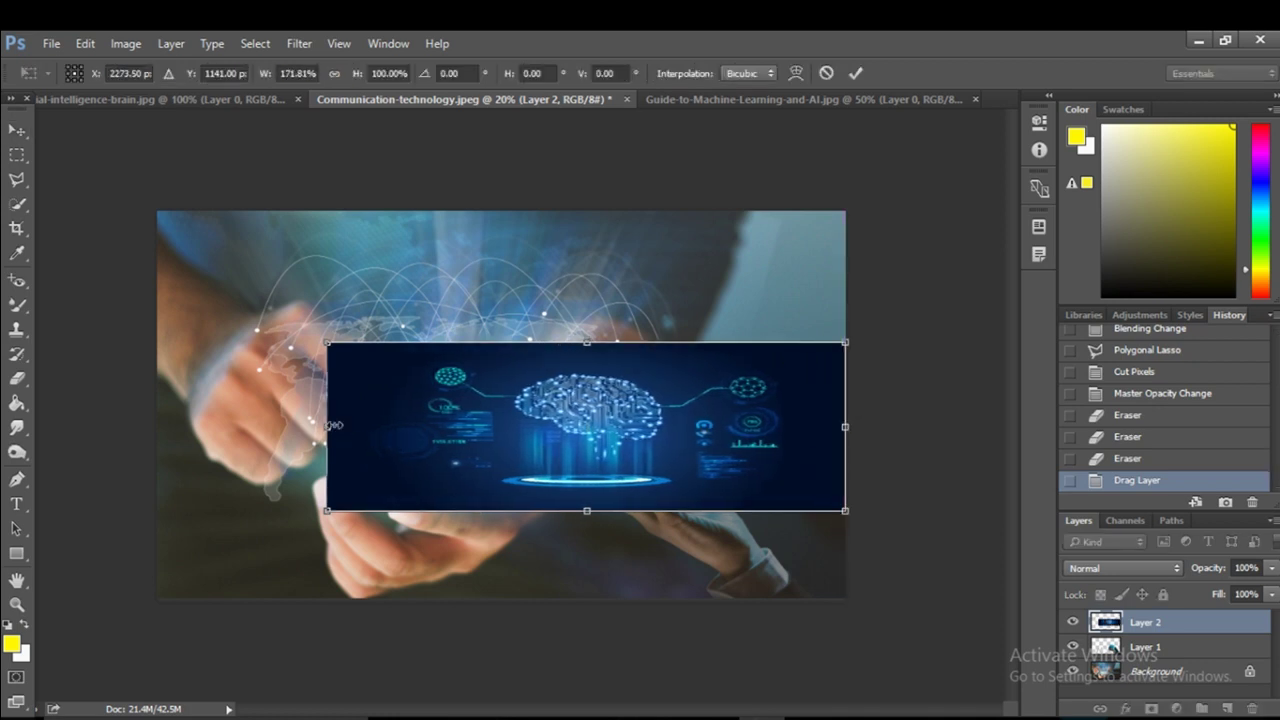
pyautogui.moveTo(333, 425); pyautogui.dragTo(157, 426)
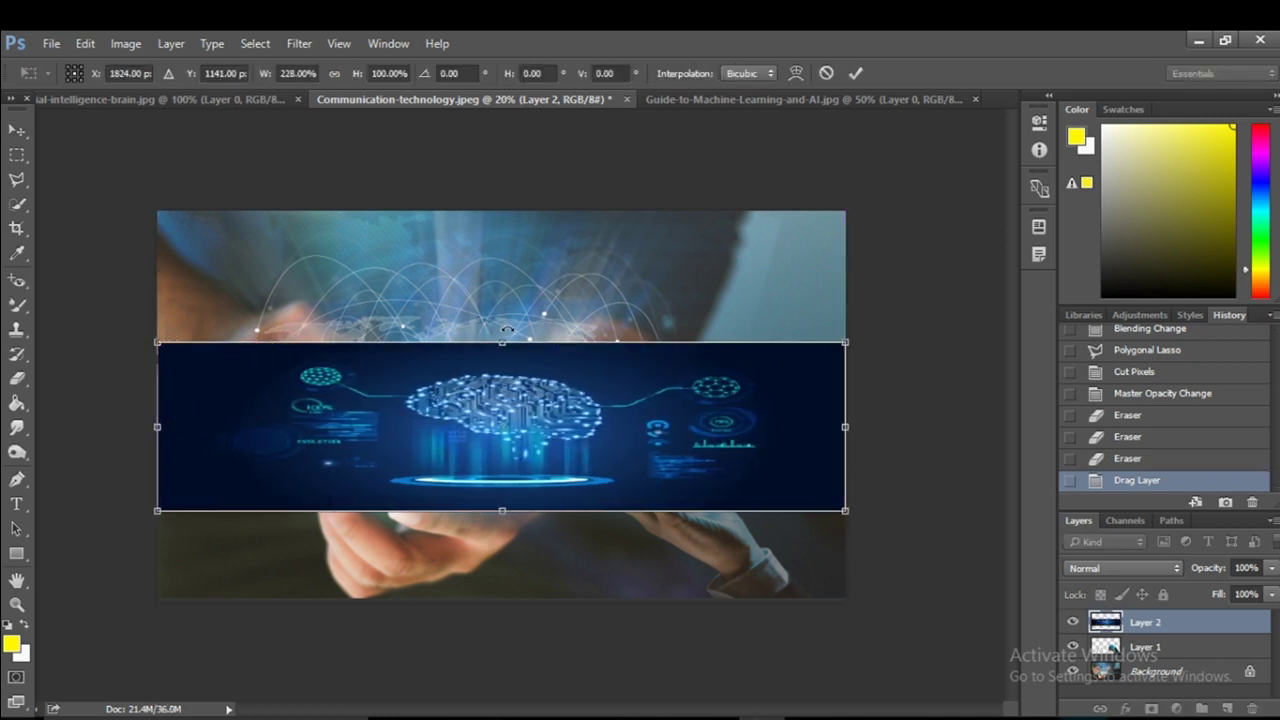
pyautogui.moveTo(502, 342); pyautogui.dragTo(502, 211)
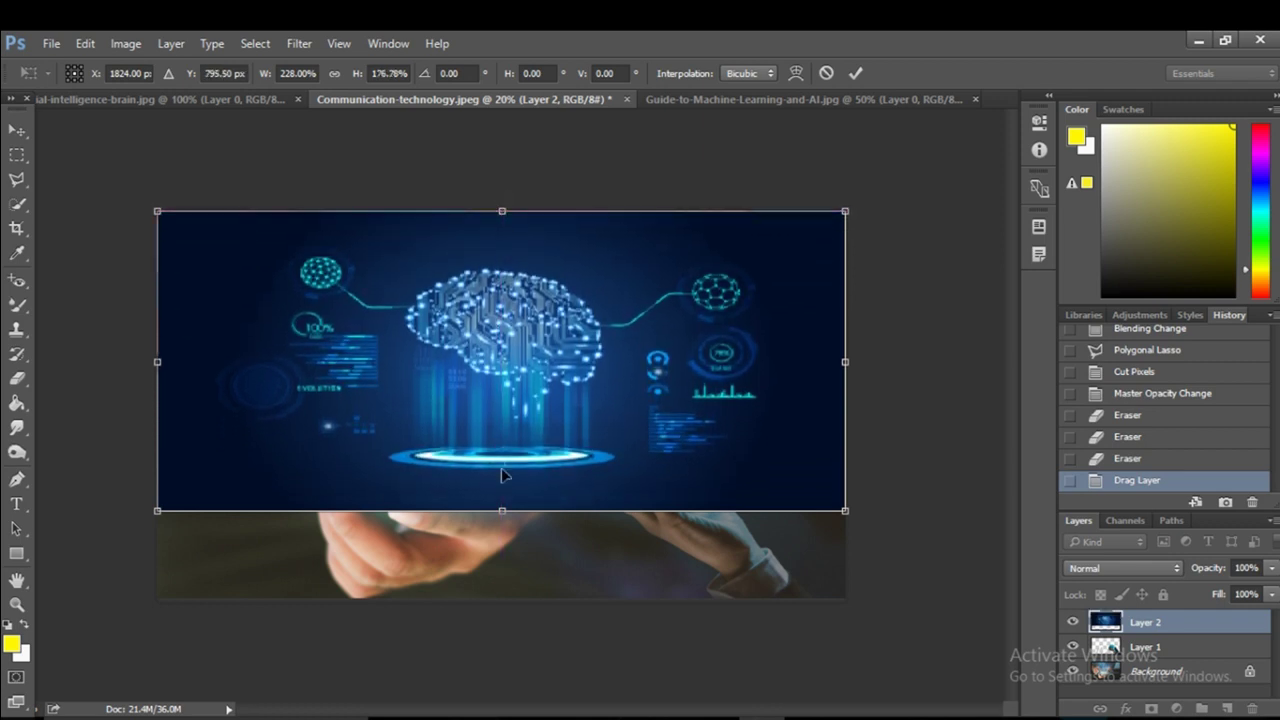
pyautogui.moveTo(503, 511); pyautogui.dragTo(502, 598)
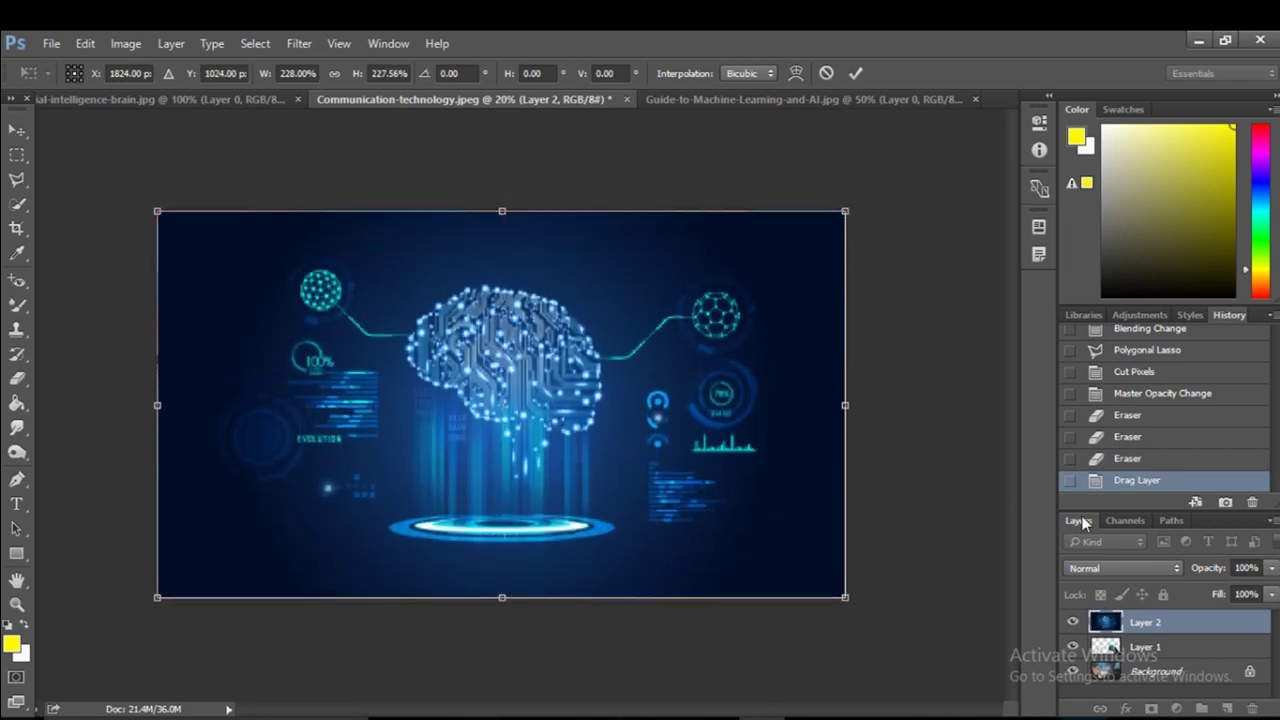
# Step: Preview Luminosity, Color, Divide and Hard Mix blending on Layer 2
pyautogui.click(1107, 571)
pyautogui.click(1104, 556)
pyautogui.press('Up')
pyautogui.press('Up')
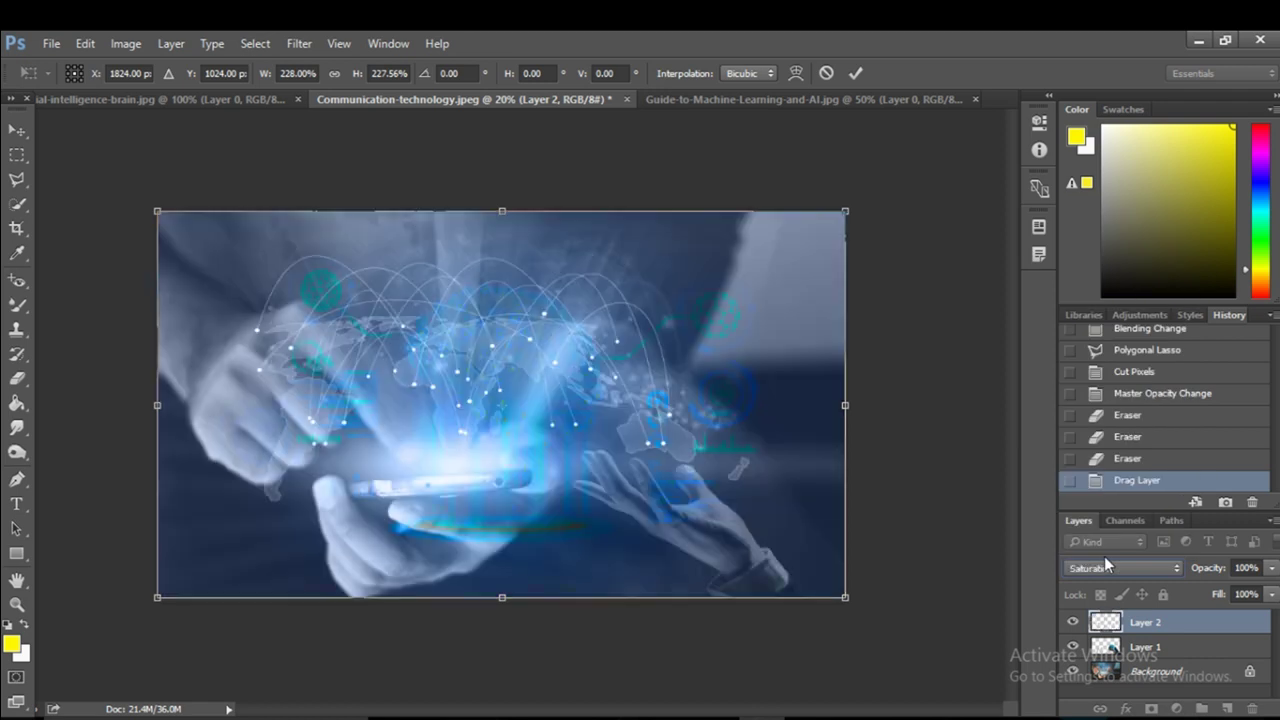
pyautogui.press('Up')
pyautogui.press('Up')
pyautogui.press('Up')
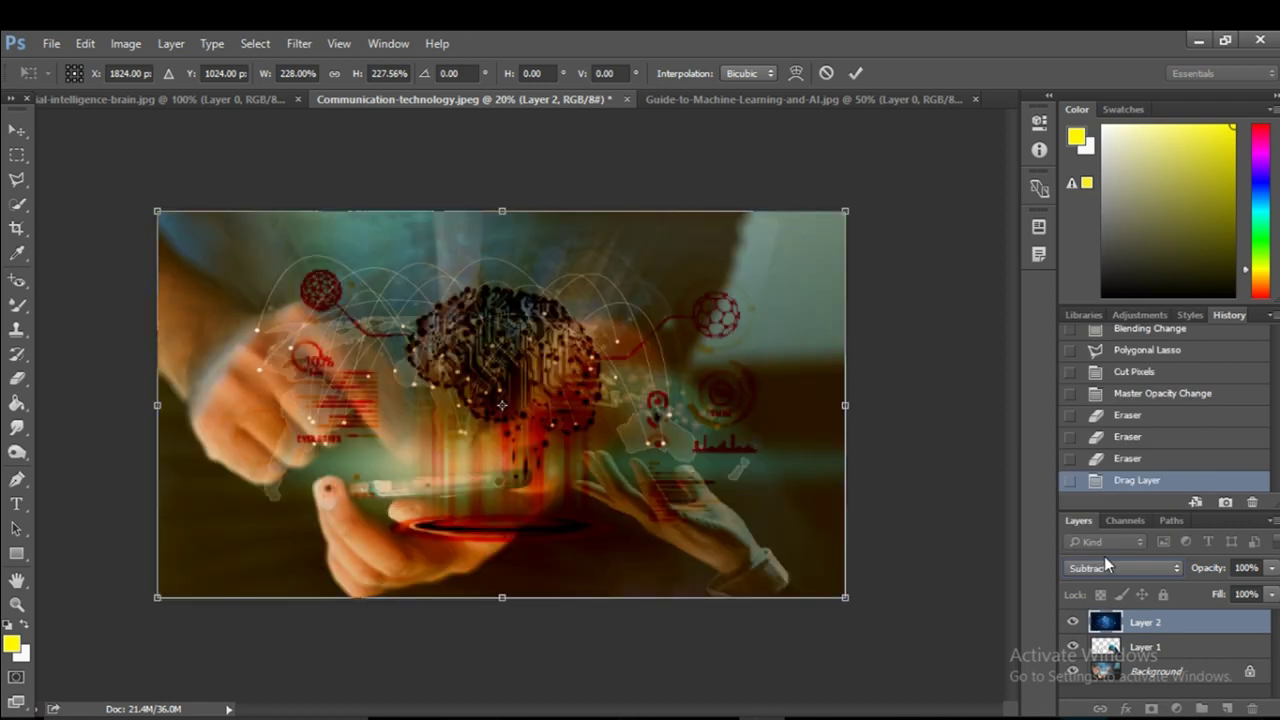
pyautogui.press('Up')
pyautogui.press('Up')
pyautogui.press('Up')
pyautogui.press('Up')
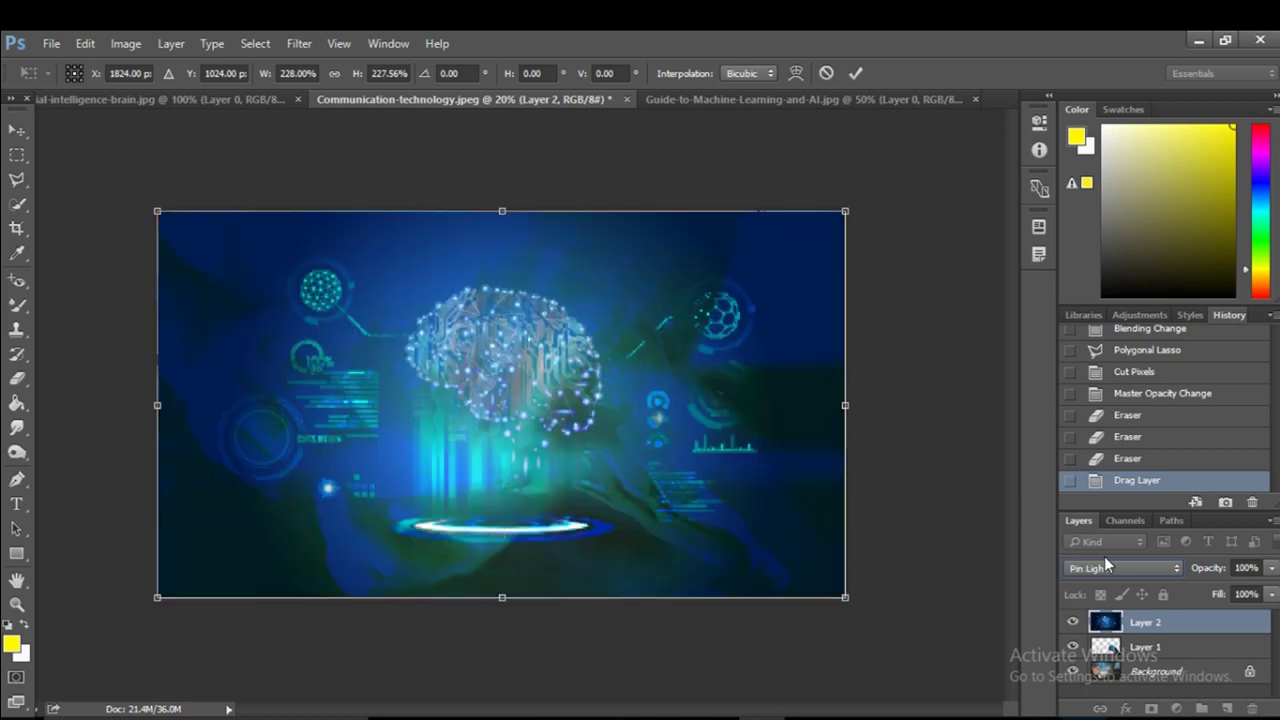
pyautogui.press('Up')
# Step: Scroll Layer 2's blend mode back through the list to Normal
pyautogui.scroll(1, 1105, 562)
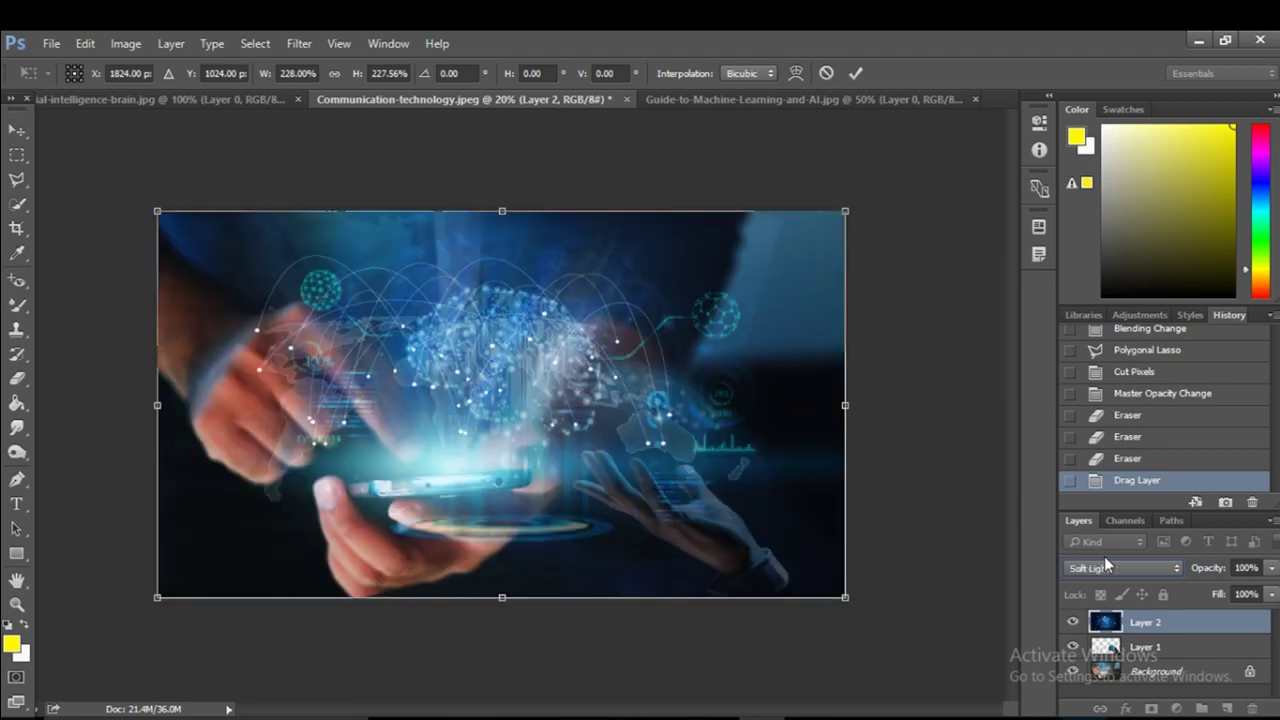
pyautogui.scroll(1, 1104, 560)
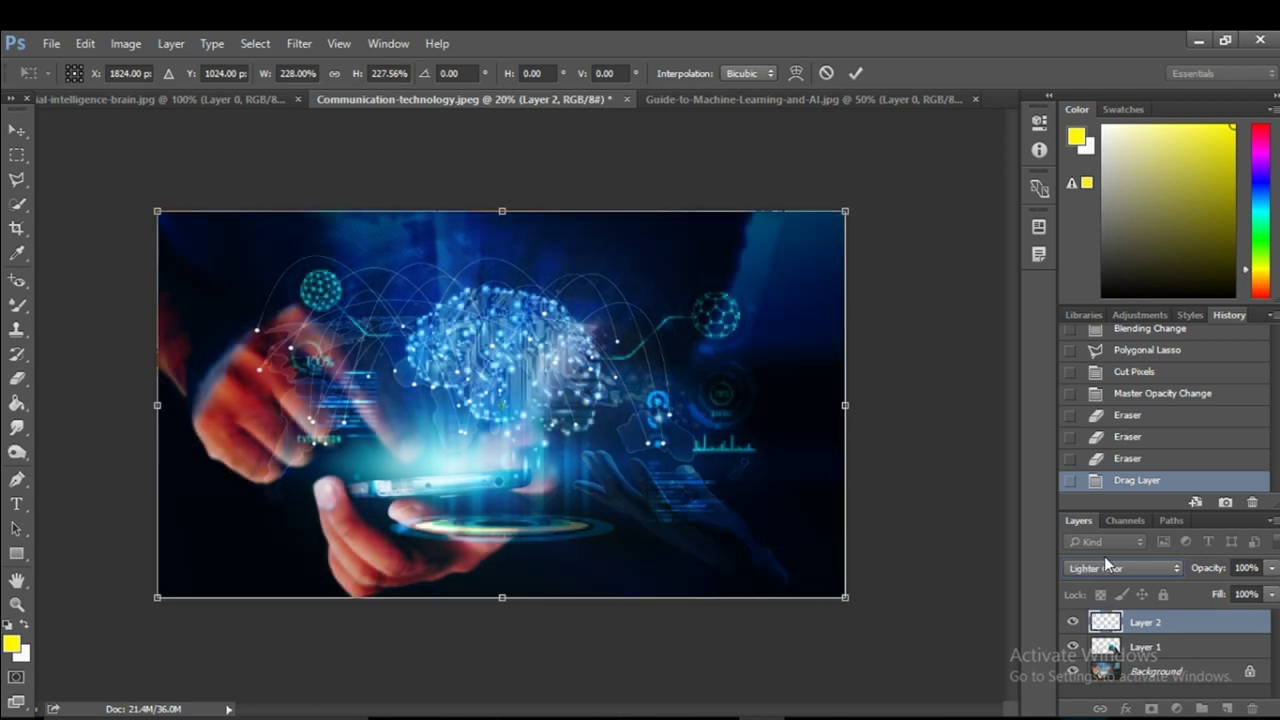
pyautogui.scroll(1, 1104, 560)
pyautogui.scroll(1, 1104, 556)
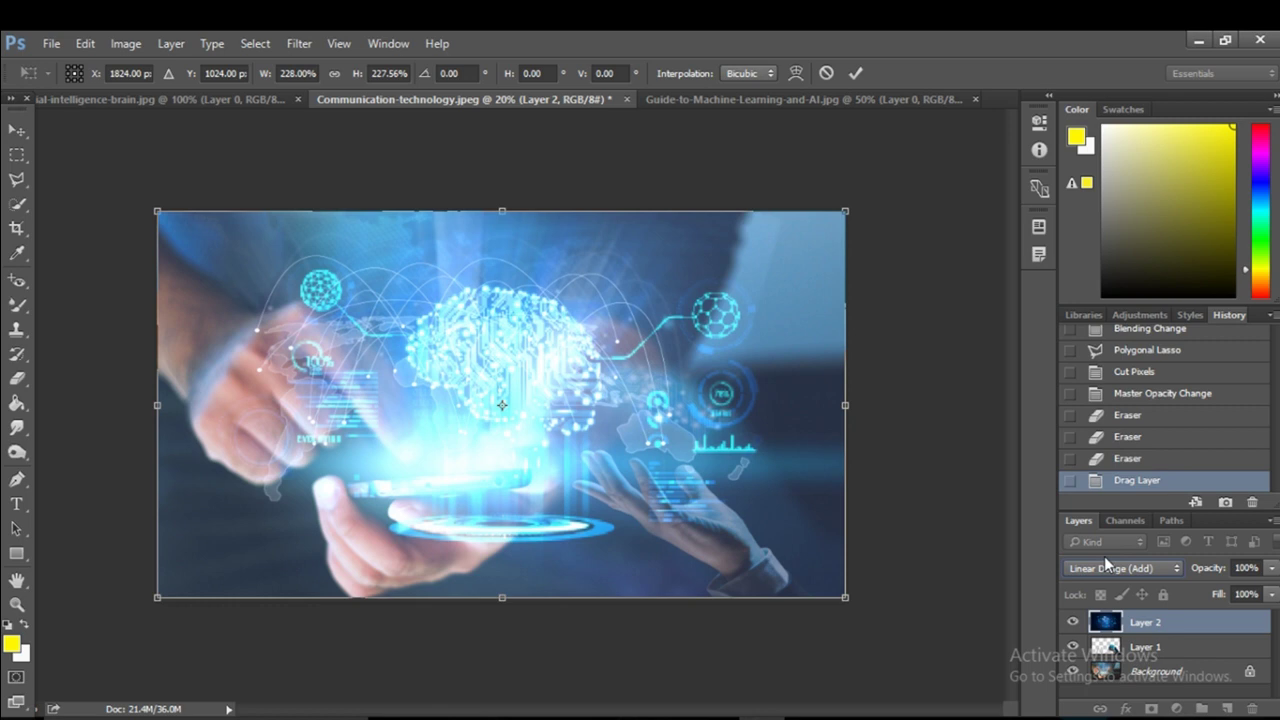
pyautogui.scroll(-1, 1104, 556)
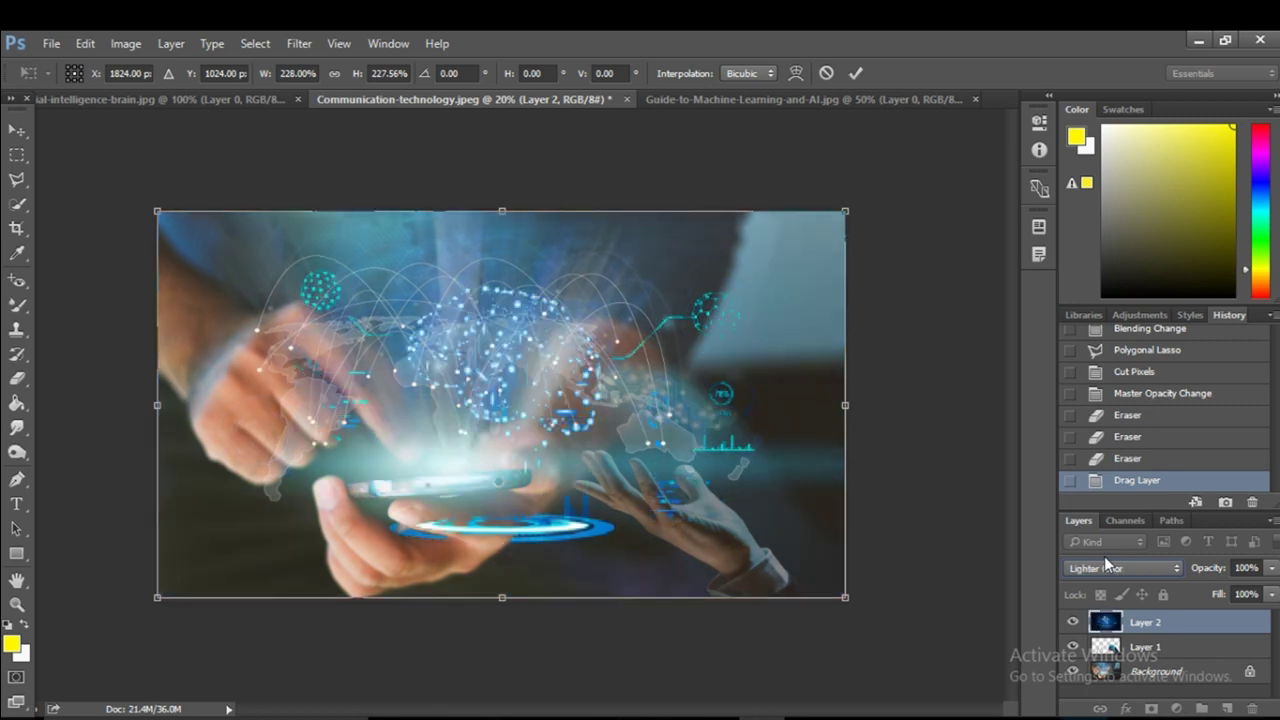
pyautogui.scroll(1, 1104, 556)
pyautogui.scroll(1, 1104, 556)
pyautogui.scroll(1, 1104, 556)
pyautogui.scroll(1, 1104, 556)
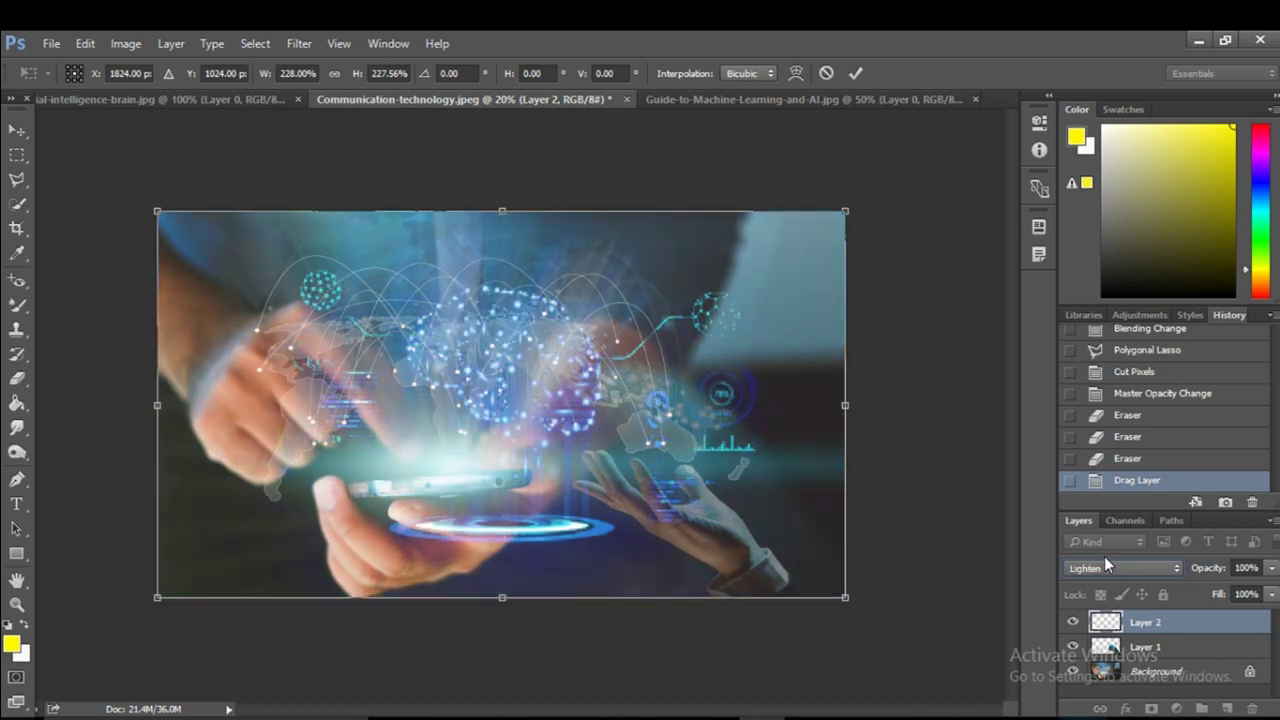
pyautogui.scroll(1, 1104, 556)
pyautogui.scroll(1, 1104, 556)
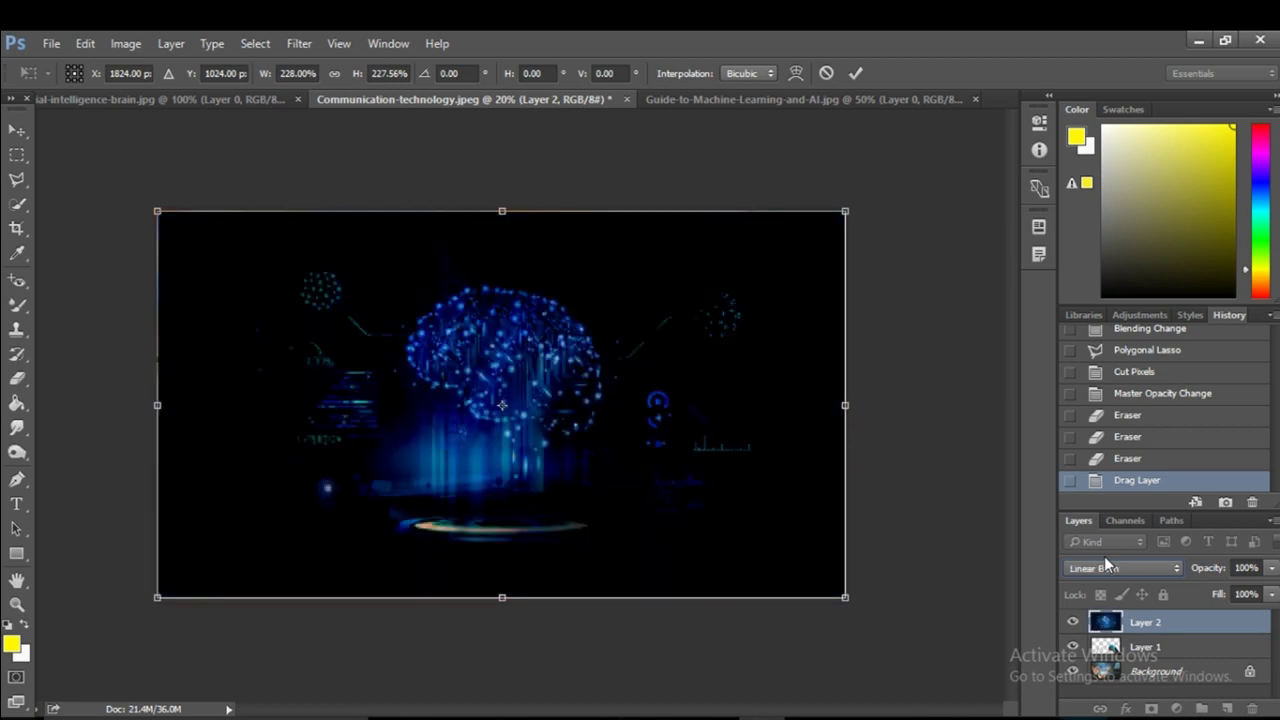
pyautogui.scroll(1, 1104, 556)
pyautogui.scroll(1, 1104, 556)
pyautogui.scroll(1, 1104, 556)
pyautogui.scroll(1, 1104, 560)
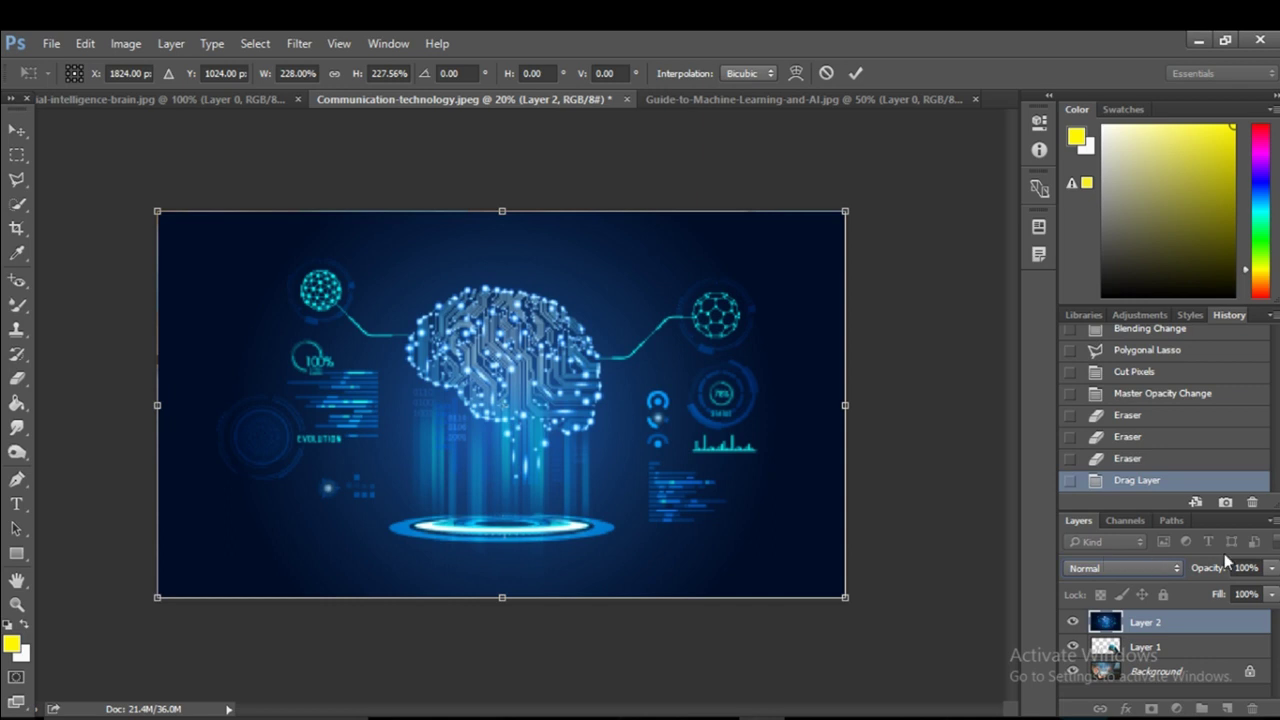
# Step: Commit Layer 2's resize, then try Dissolve, Darken, Multiply and Color Burn, ending on Darker Color
pyautogui.click(855, 72)
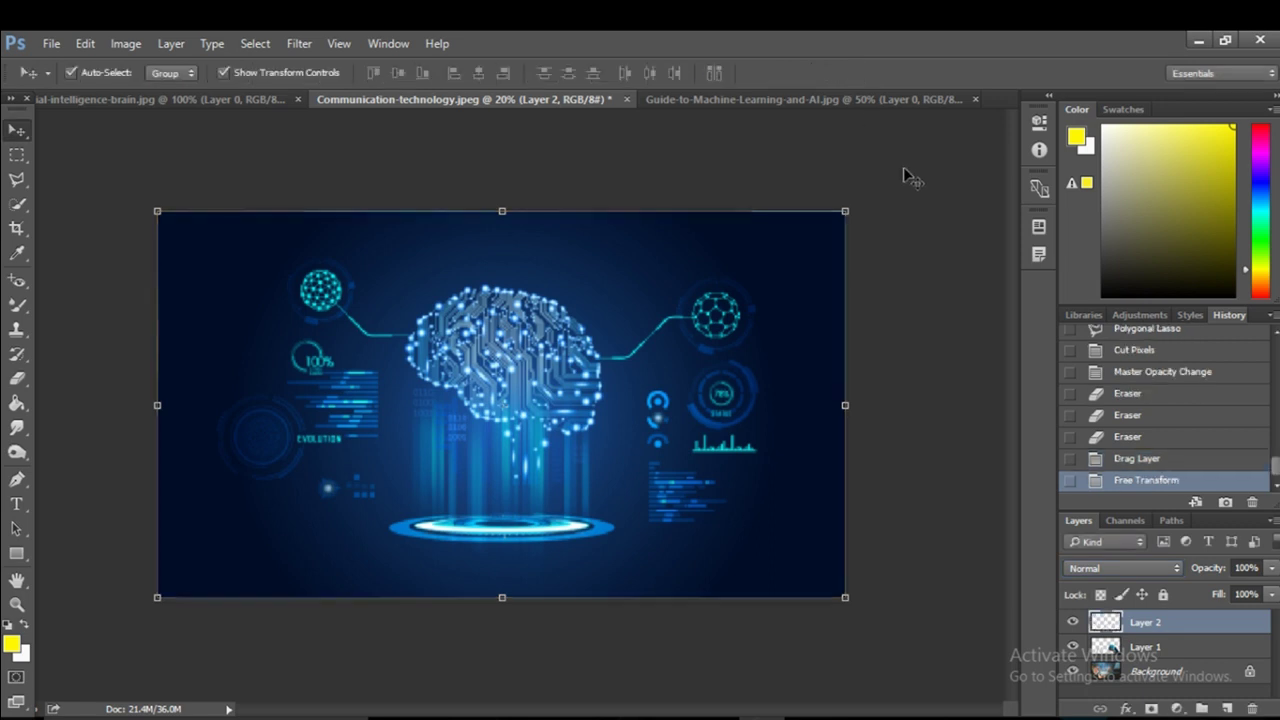
pyautogui.click(1103, 570)
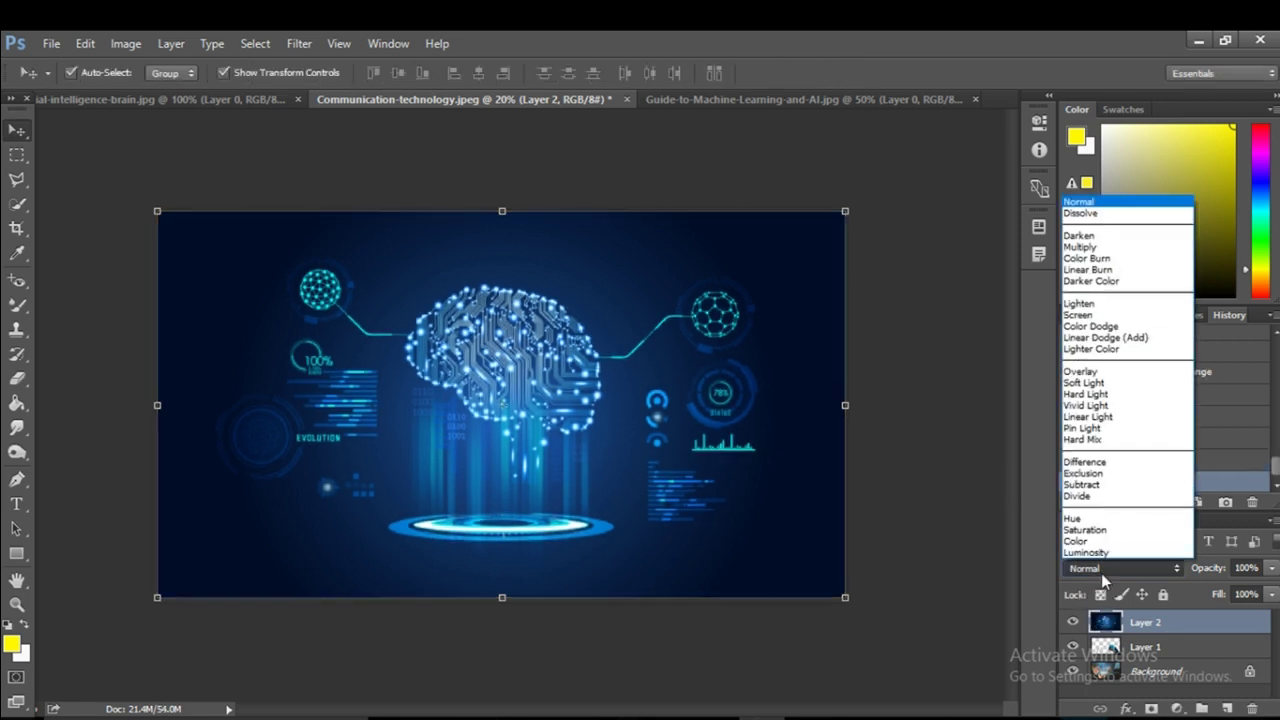
pyautogui.click(1108, 212)
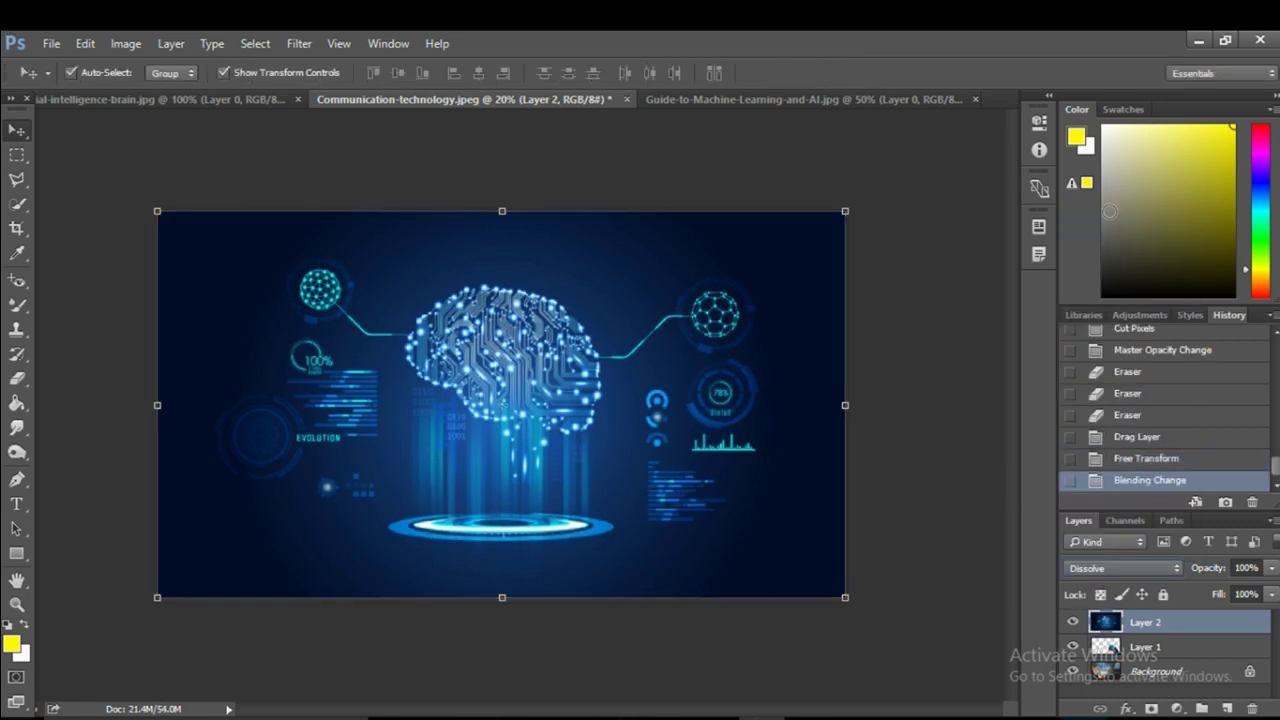
pyautogui.press('Down')
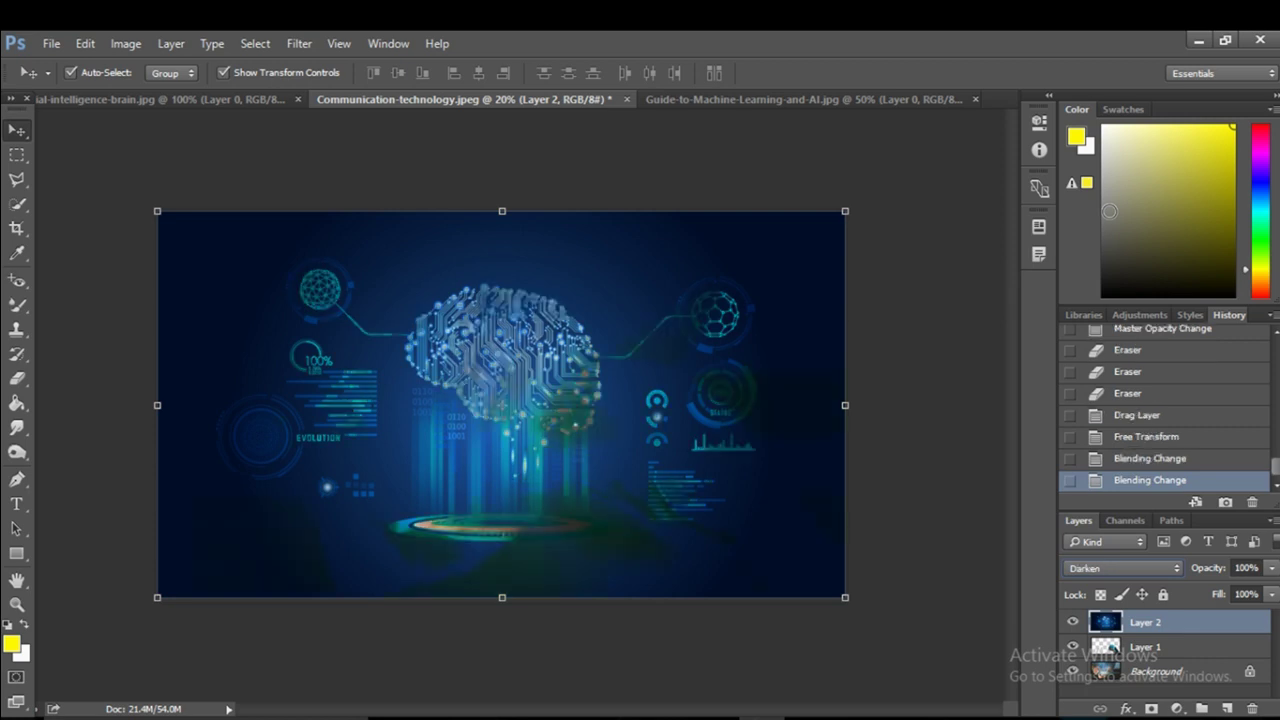
pyautogui.press('Down')
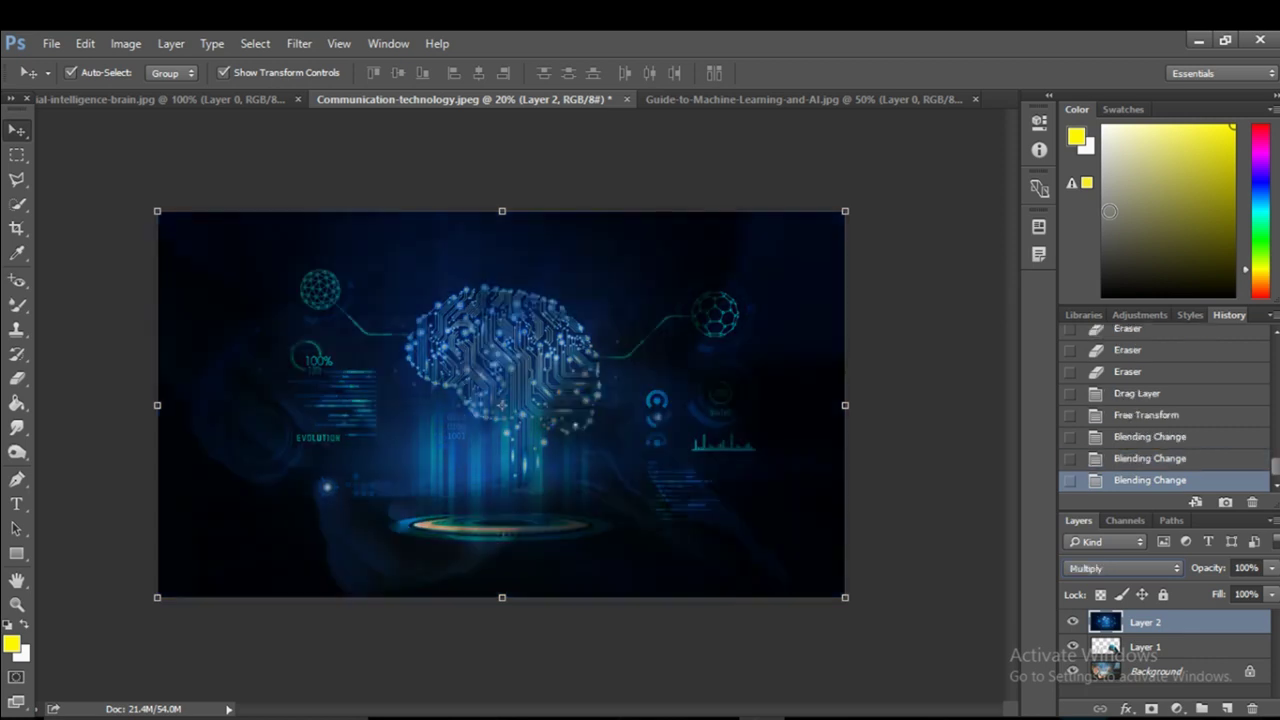
pyautogui.press('Down')
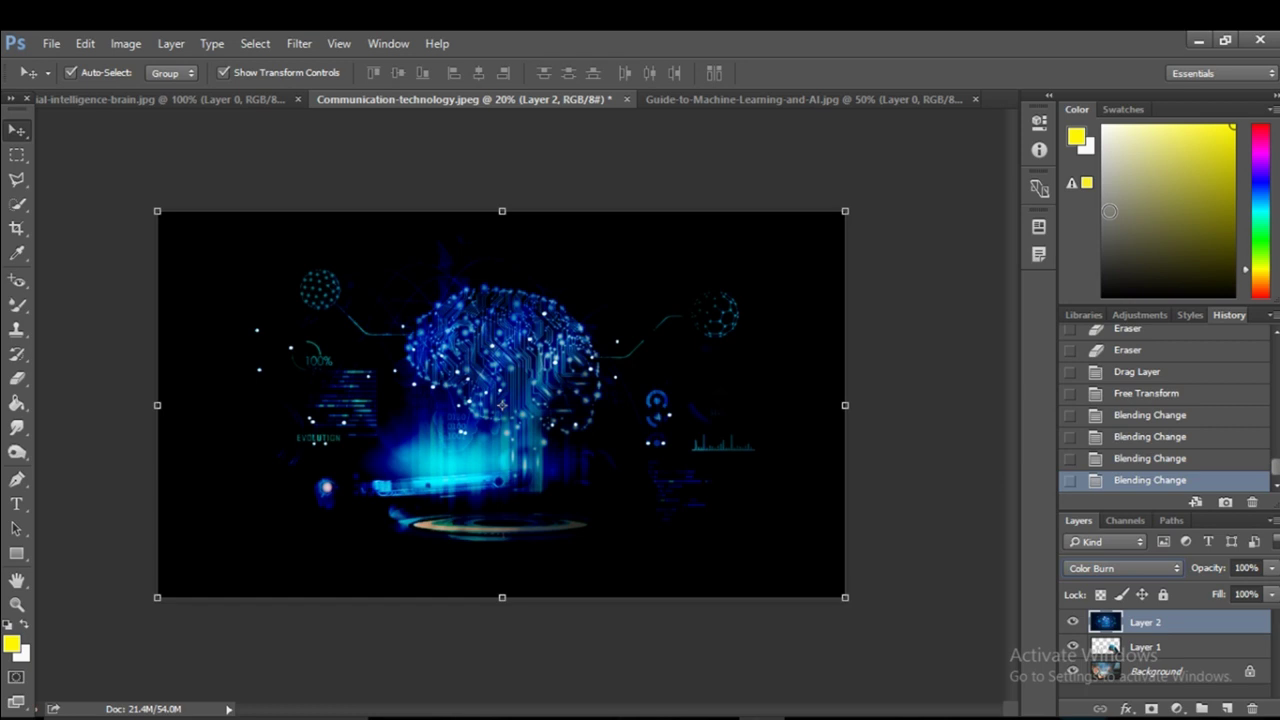
pyautogui.press('Down')
pyautogui.press('Down')
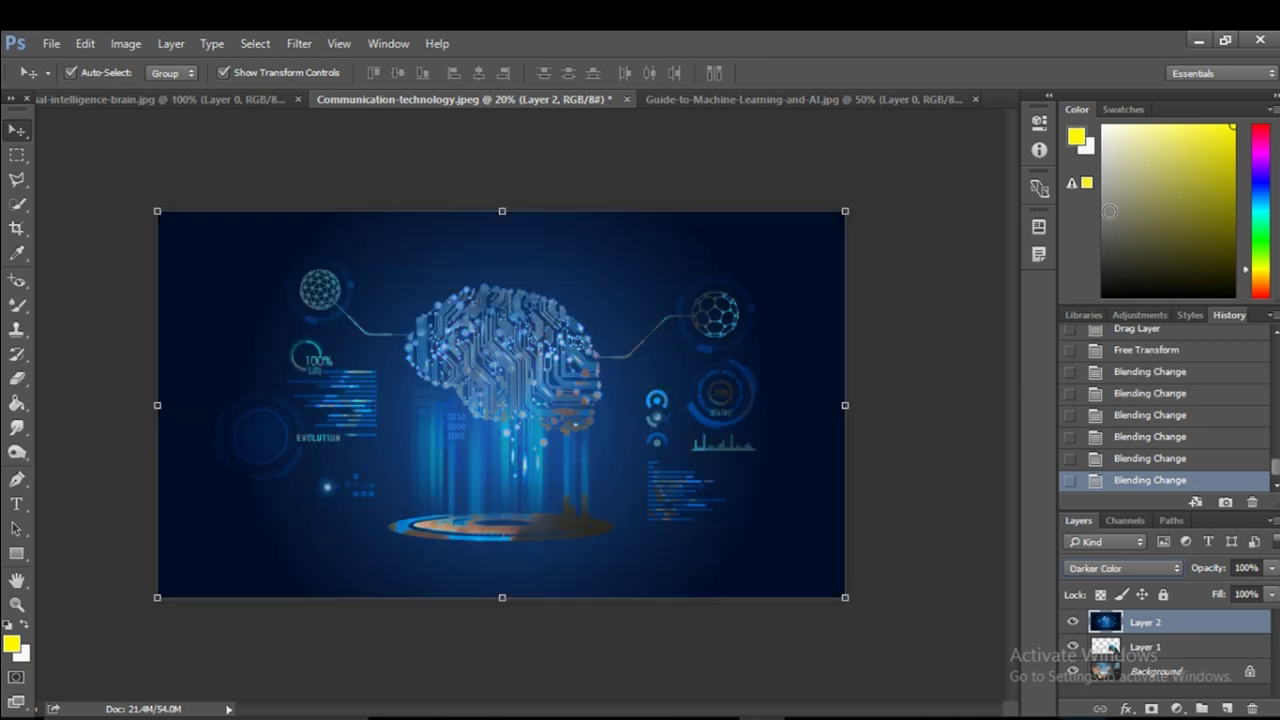
pyautogui.press('Down')
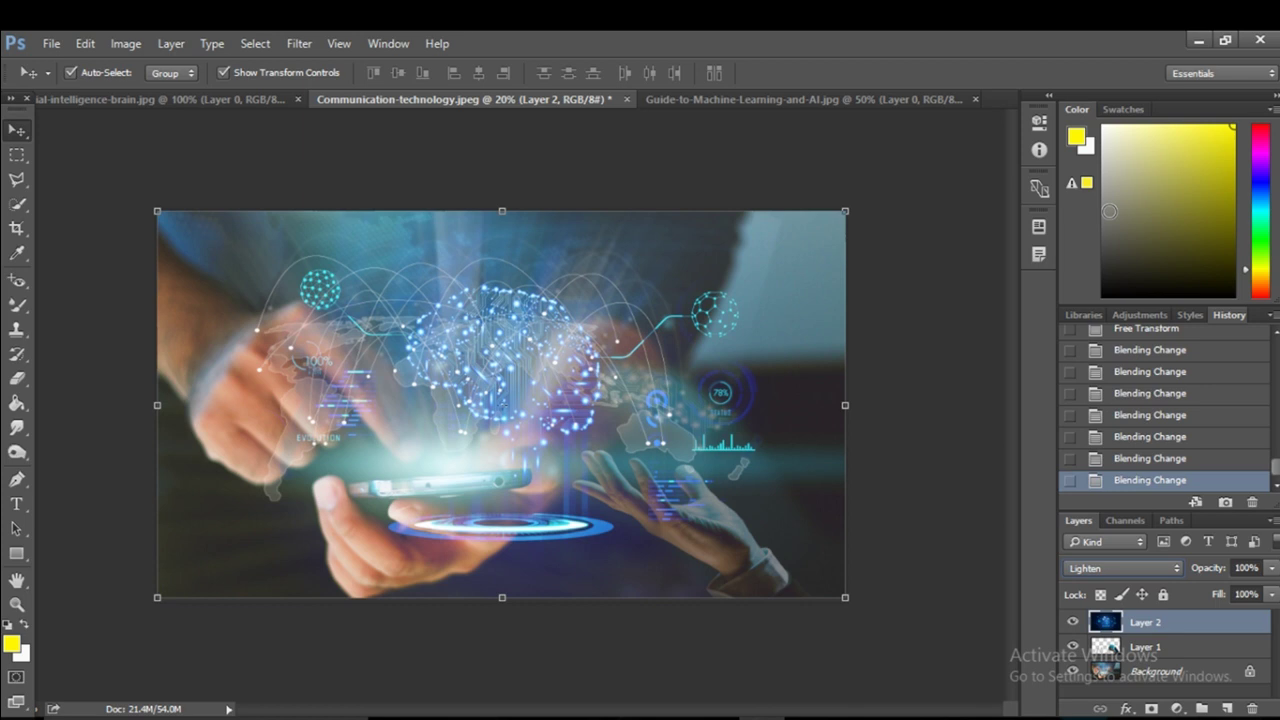
# Step: Adjust the Layer 2 circuit-brain overlay's opacity slider until it settles at 73%
pyautogui.click(1271, 568)
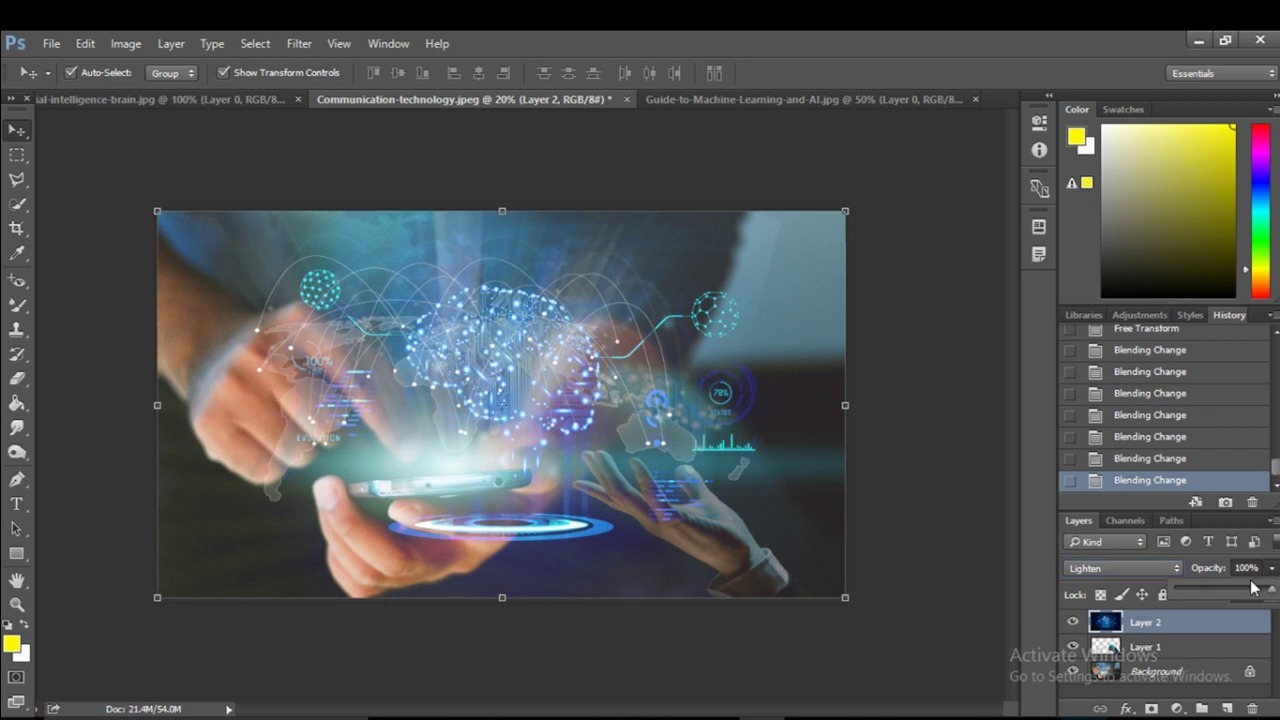
pyautogui.moveTo(1253, 588); pyautogui.dragTo(1202, 588)
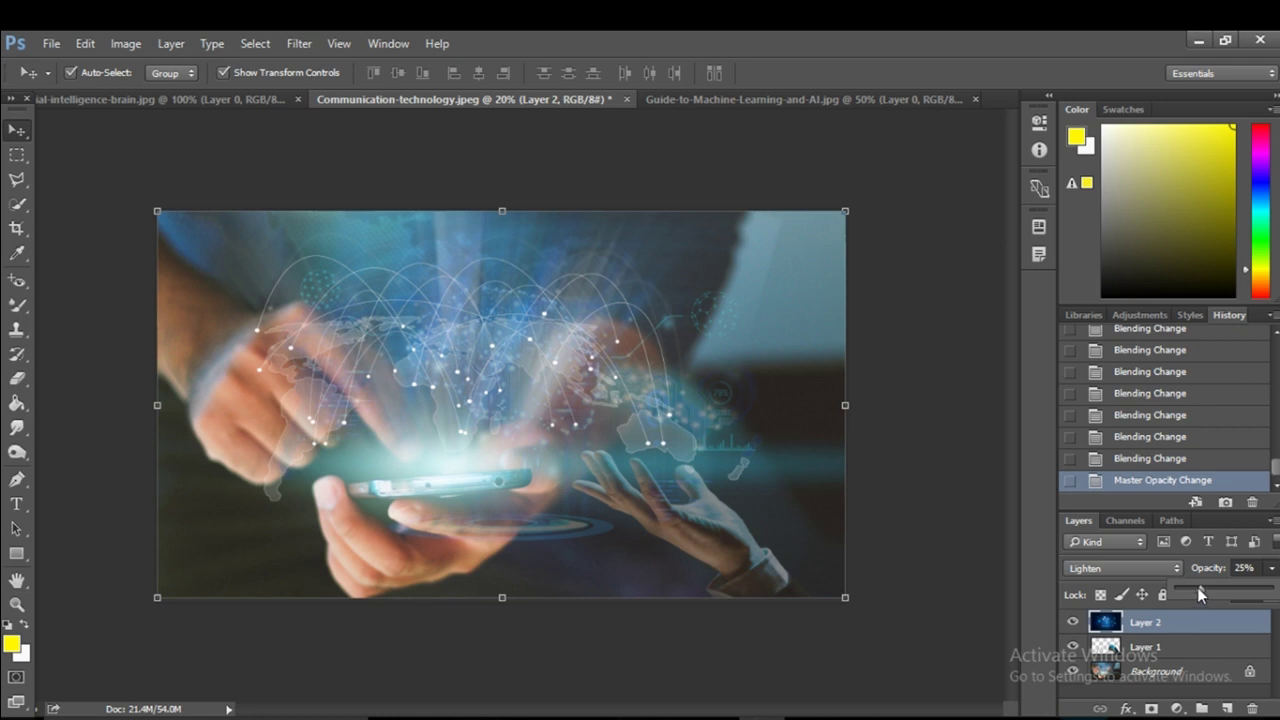
pyautogui.moveTo(1207, 593); pyautogui.dragTo(1220, 594)
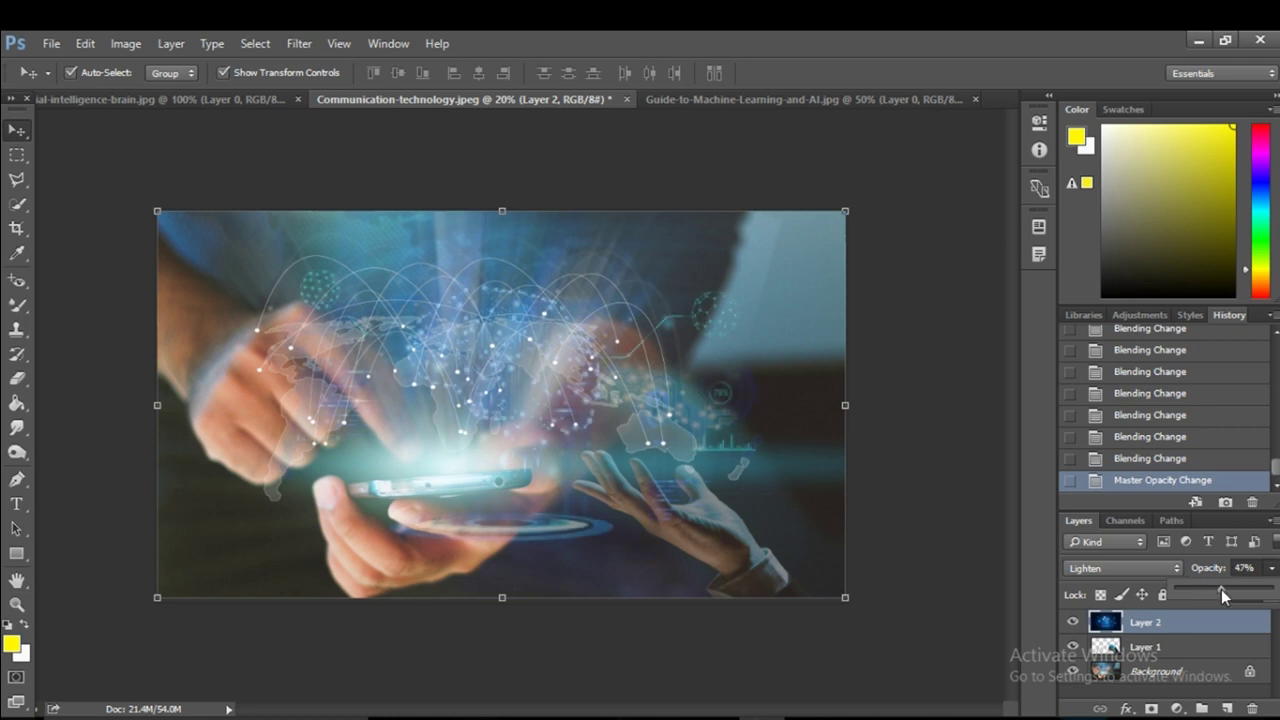
pyautogui.moveTo(1226, 588); pyautogui.dragTo(1227, 588)
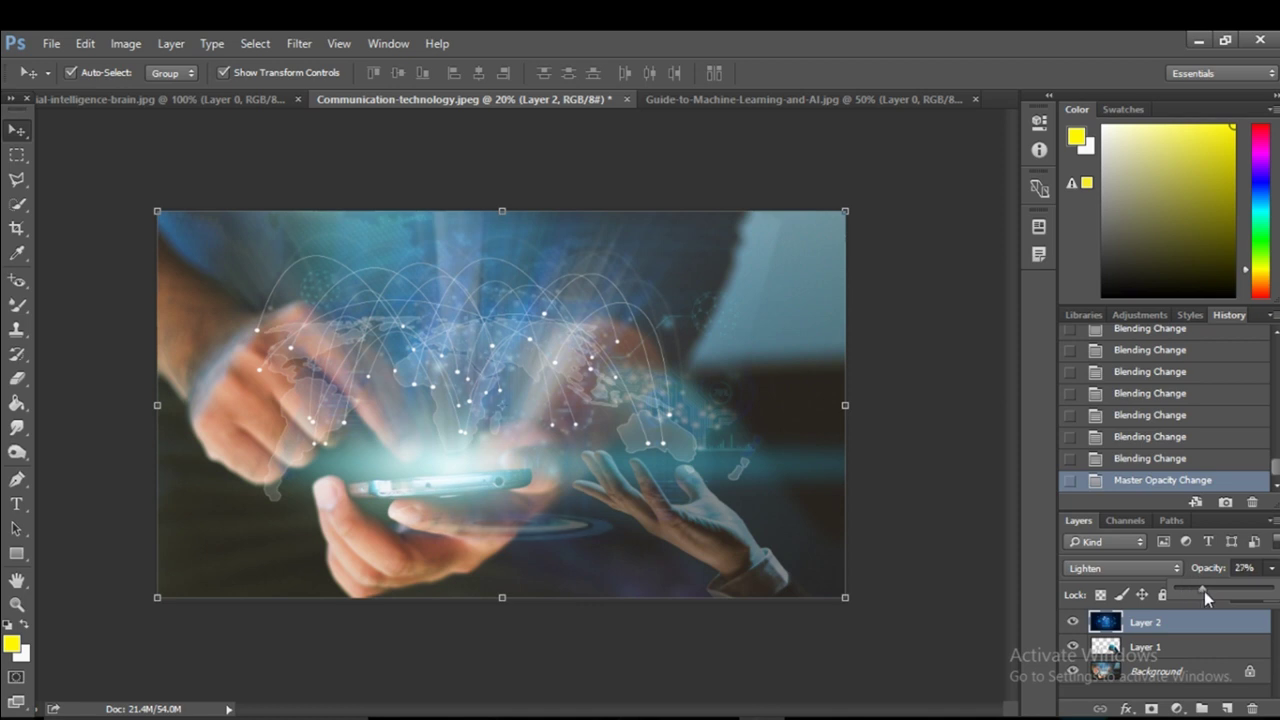
pyautogui.moveTo(1204, 591); pyautogui.dragTo(1207, 591)
pyautogui.moveTo(1208, 589); pyautogui.dragTo(1245, 591)
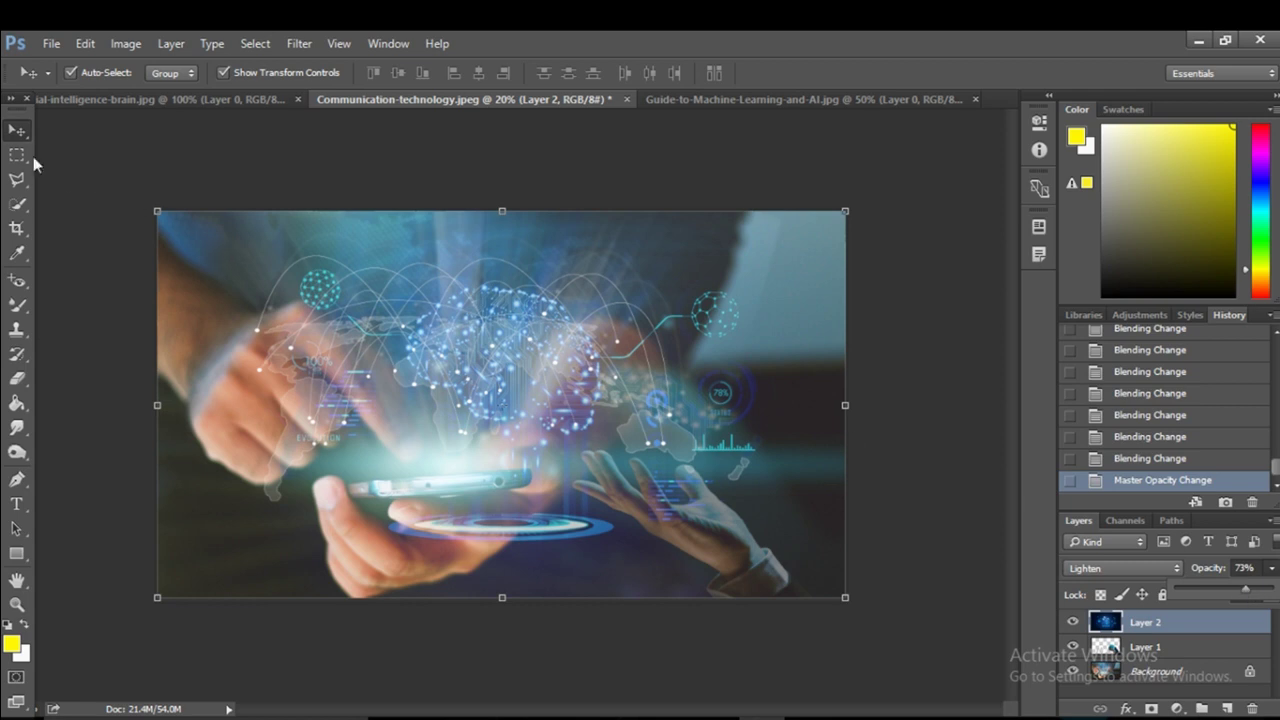
# Step: Deselect the brain layer, zoom in on the brain-and-hand detail, then zoom back out
pyautogui.click(62, 150)
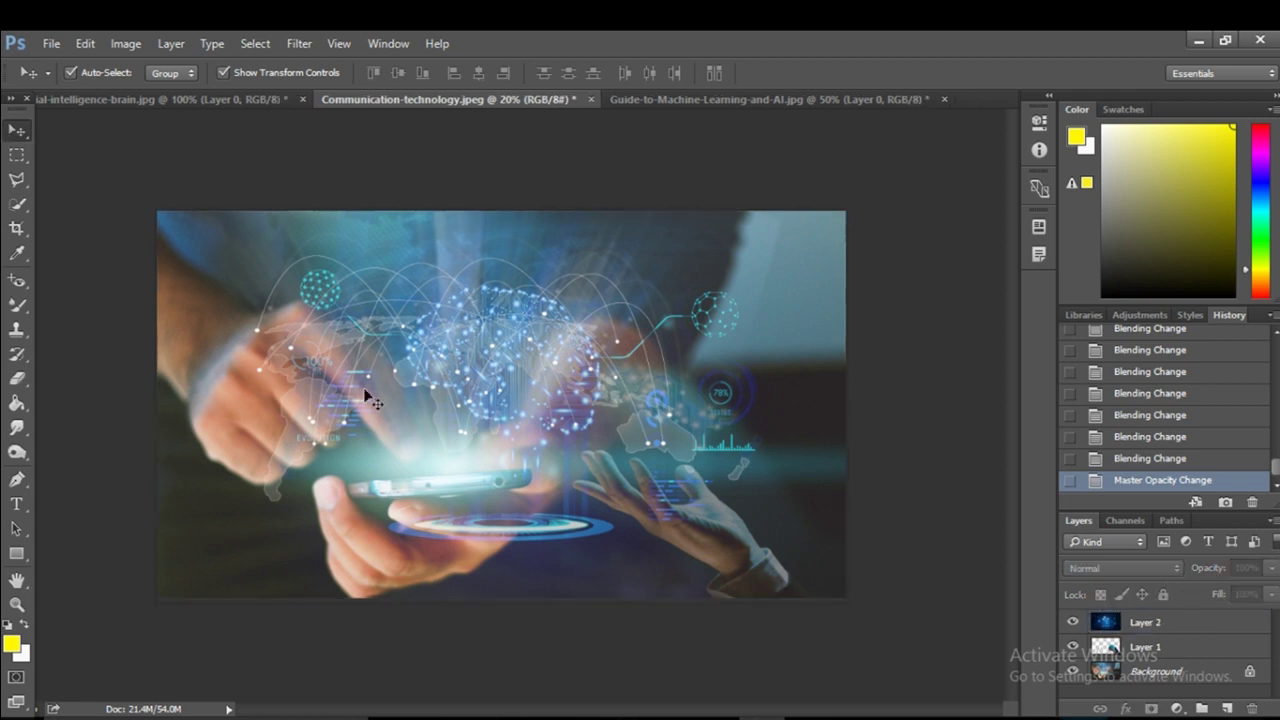
pyautogui.hotkey('ctrl', '+')
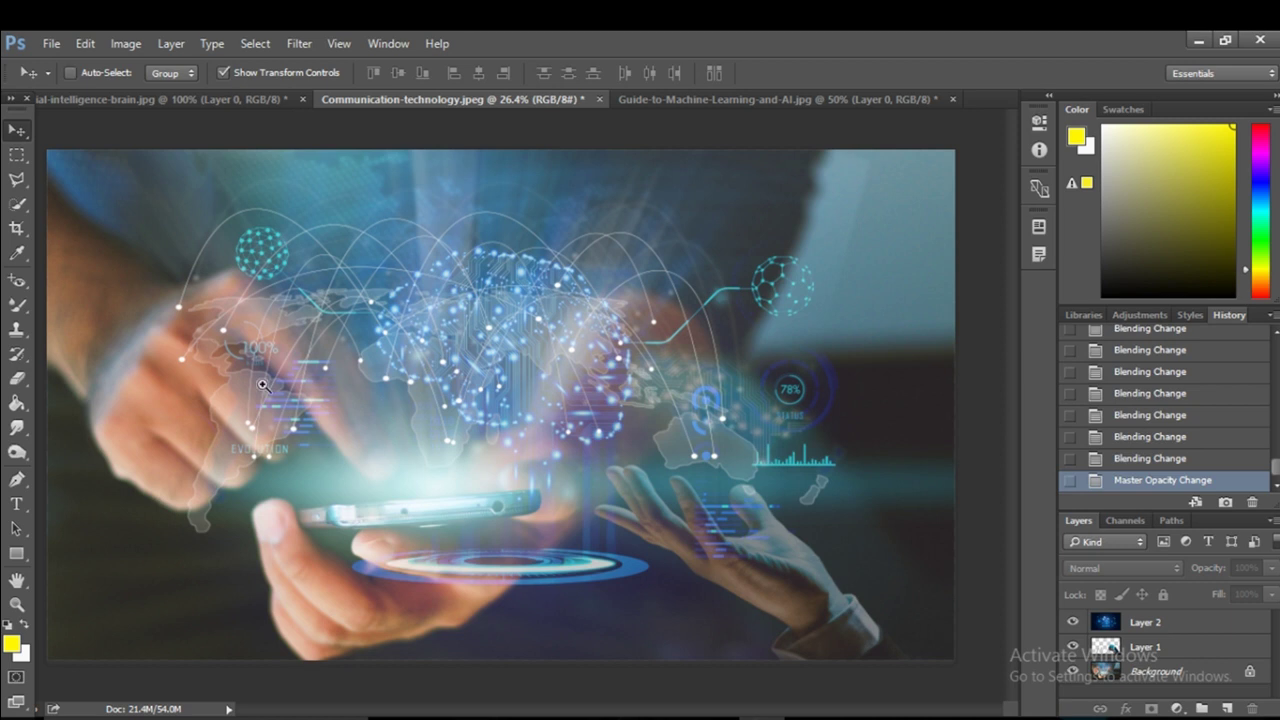
pyautogui.moveTo(268, 386); pyautogui.dragTo(708, 368)
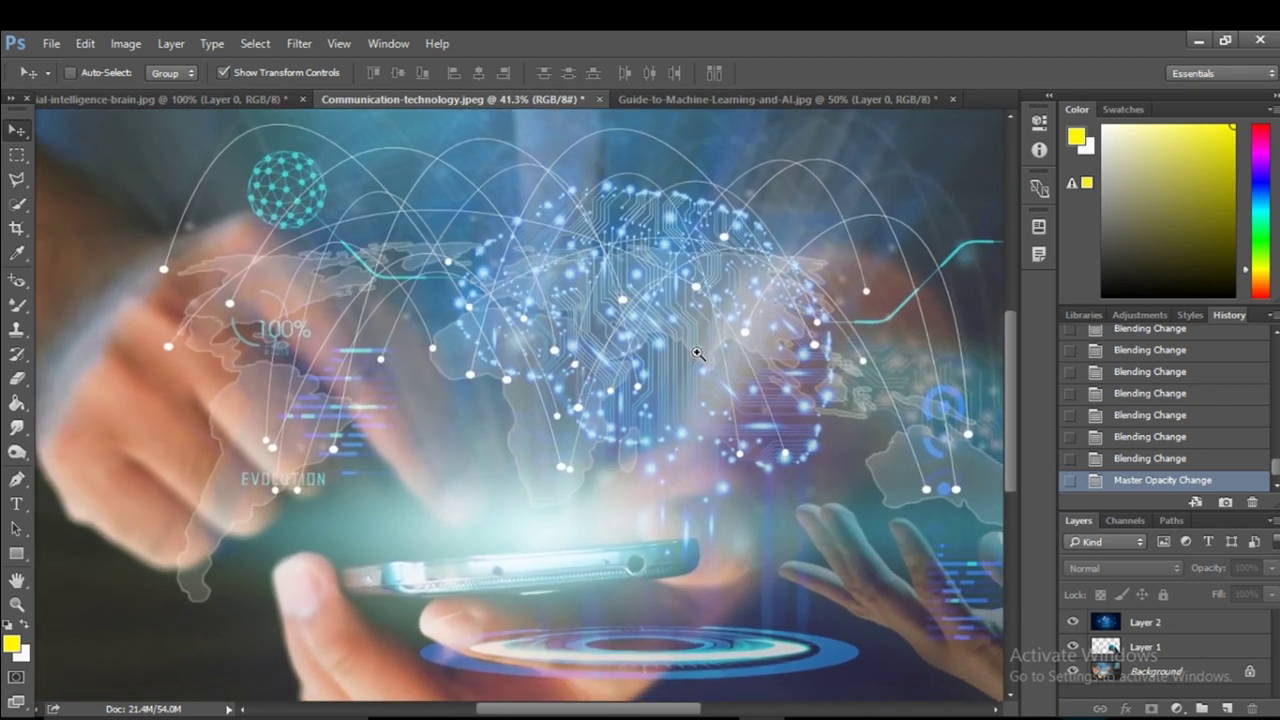
pyautogui.moveTo(708, 366); pyautogui.dragTo(675, 353)
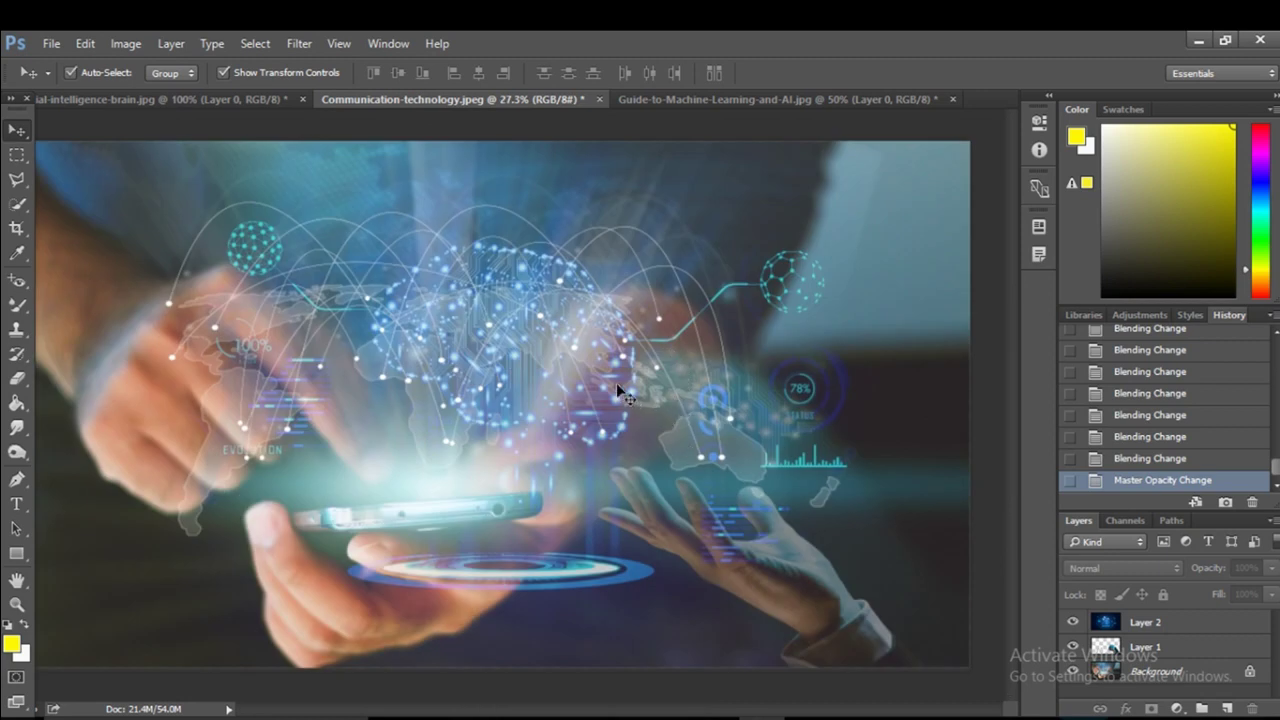
pyautogui.click(48, 42)
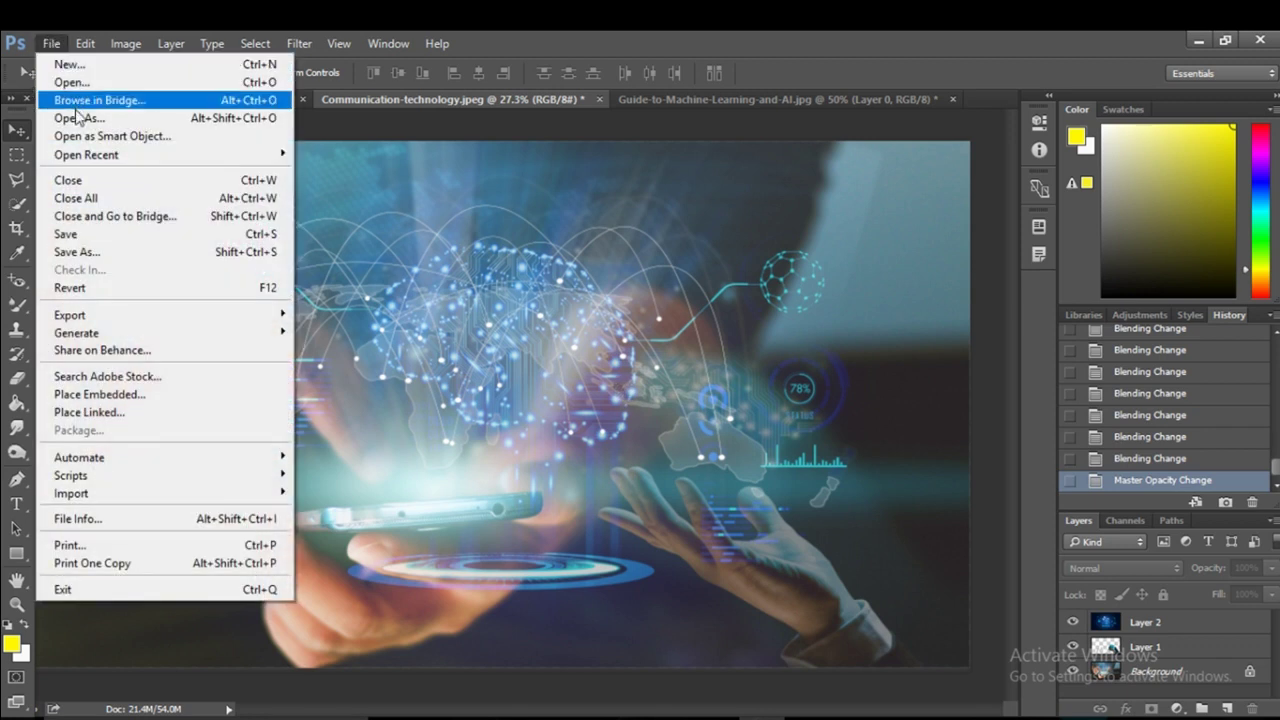
# Step: Save the composite to the Desktop as JPEG 'Communication-technology' at maximum quality 12
pyautogui.click(95, 256)
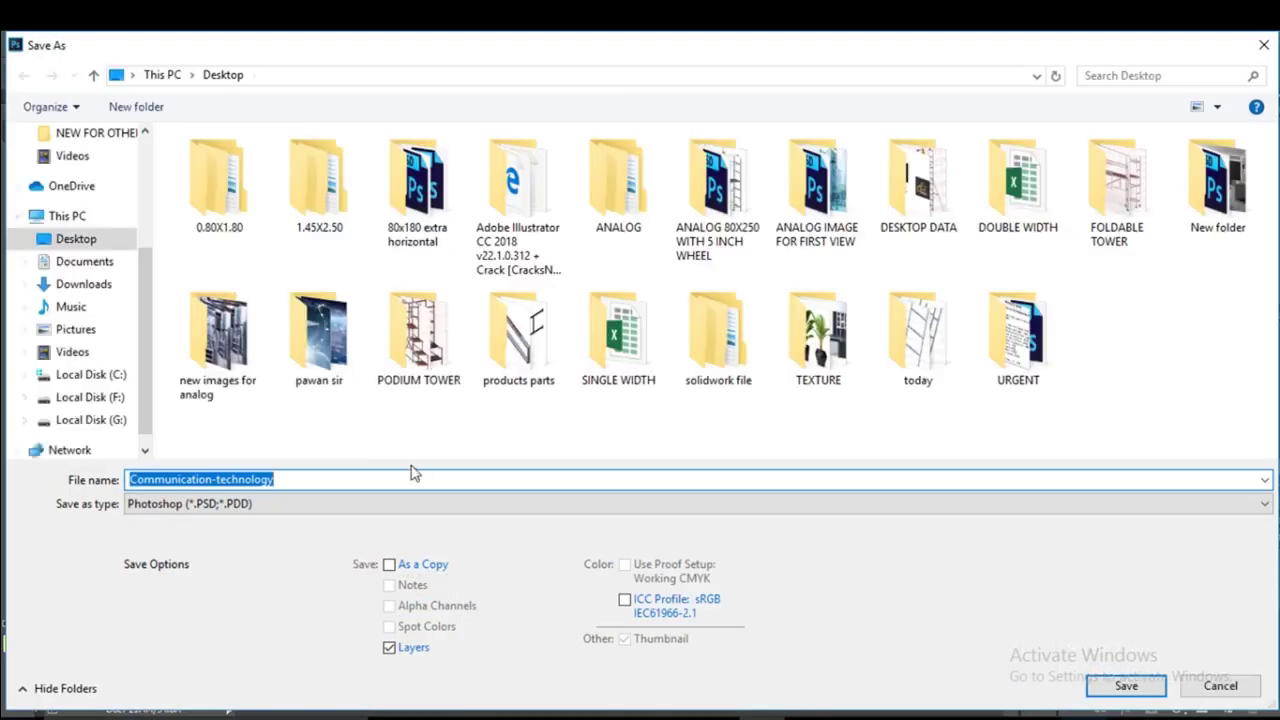
pyautogui.click(474, 504)
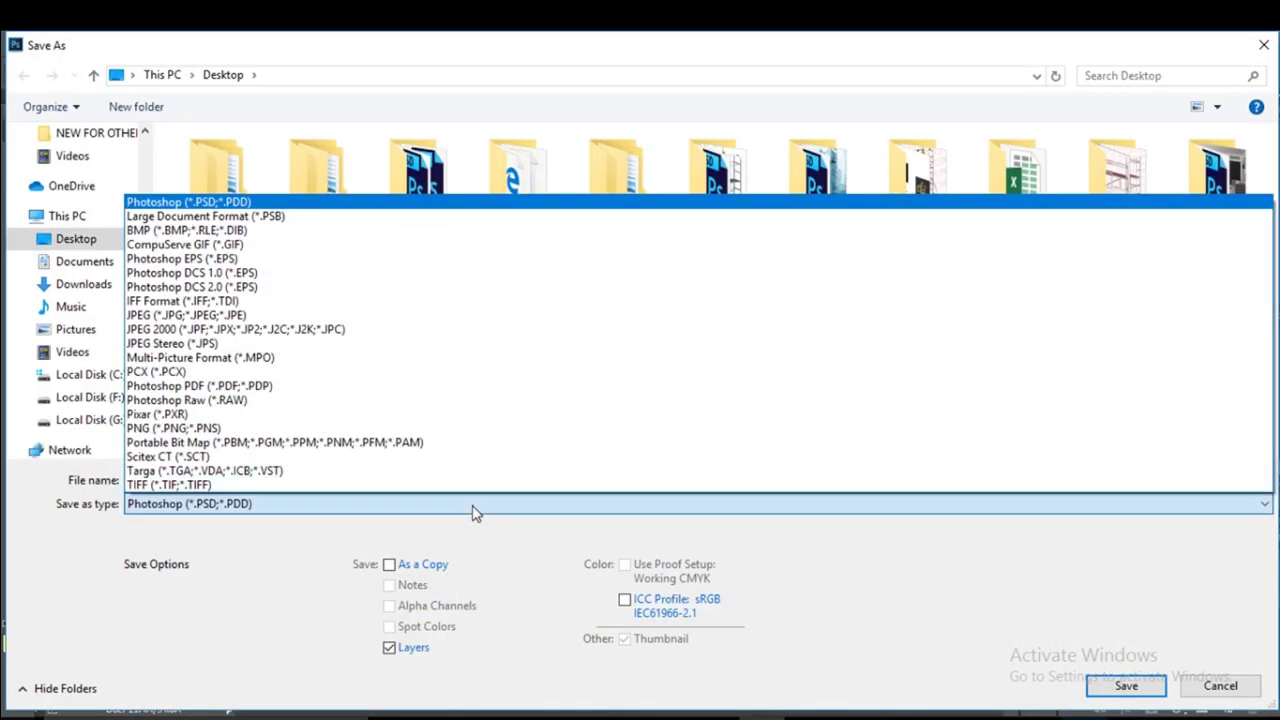
pyautogui.click(235, 314)
pyautogui.click(1123, 686)
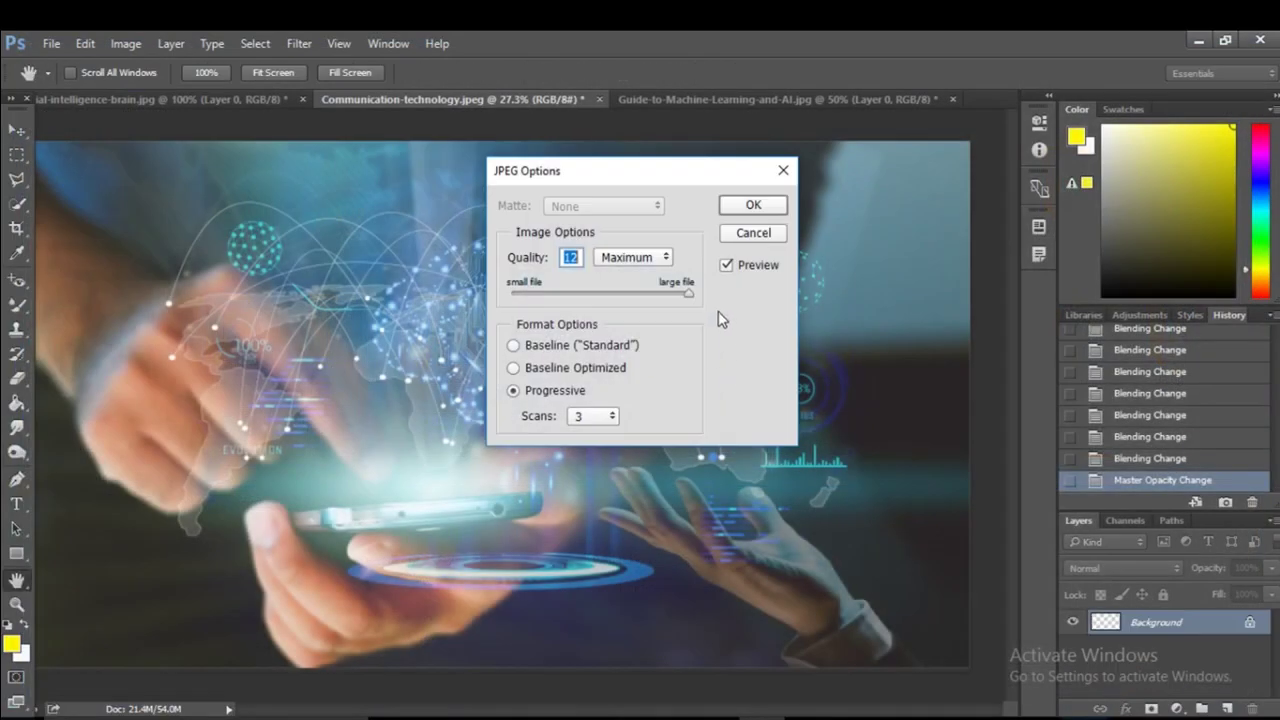
pyautogui.click(752, 206)
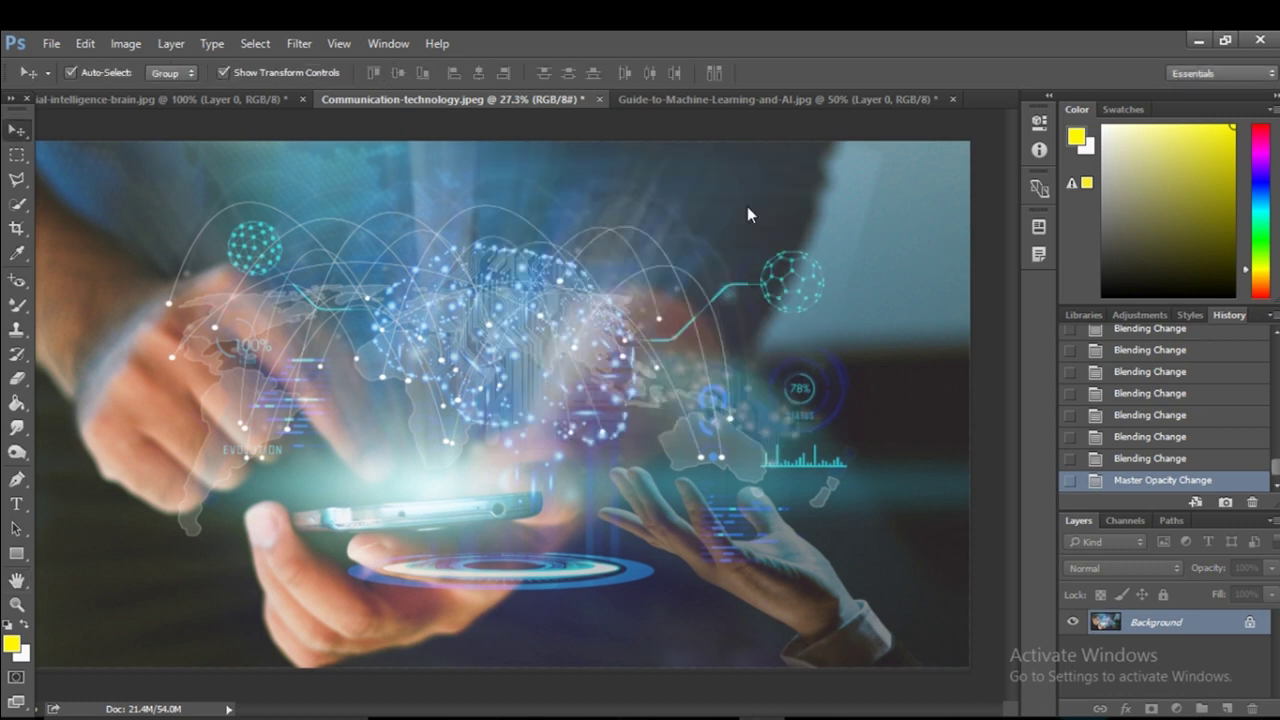